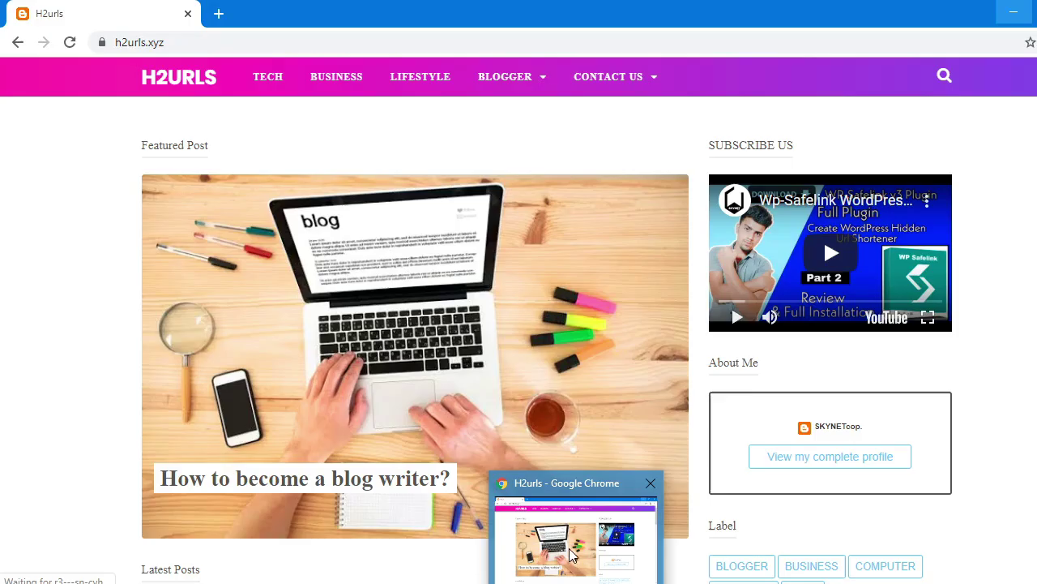
Step: Check the blog's full web address, then open H2urls' Generate Links page from the BLOGGER menu
{"action": "left_click", "coordinate": [188, 42]}
{"action": "key", "text": "End"}
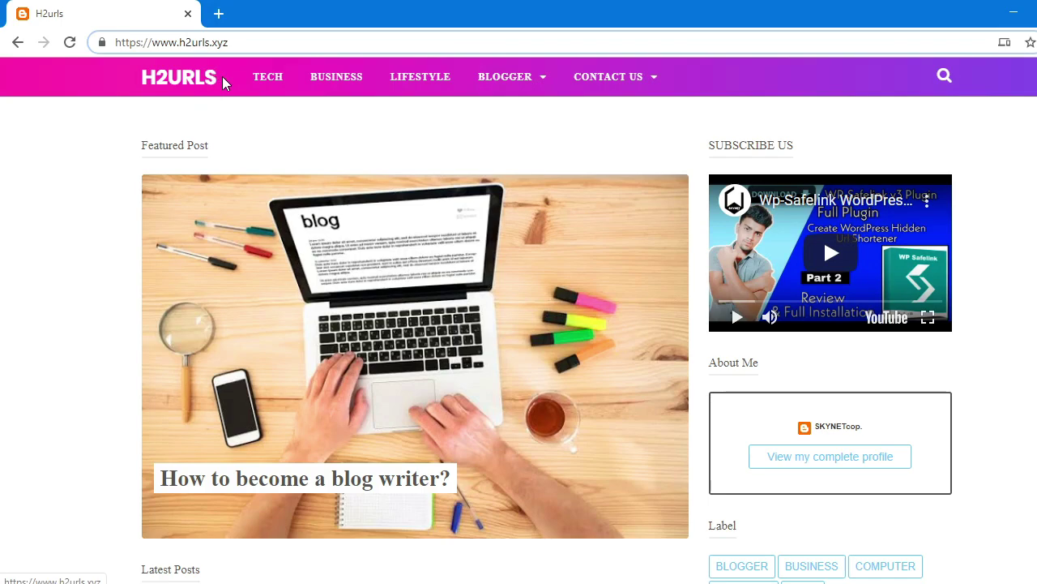
{"action": "scroll", "coordinate": [653, 264], "scroll_direction": "down", "scroll_amount": 4}
{"action": "scroll", "coordinate": [653, 265], "scroll_direction": "up", "scroll_amount": 4}
{"action": "mouse_move", "coordinate": [507, 81]}
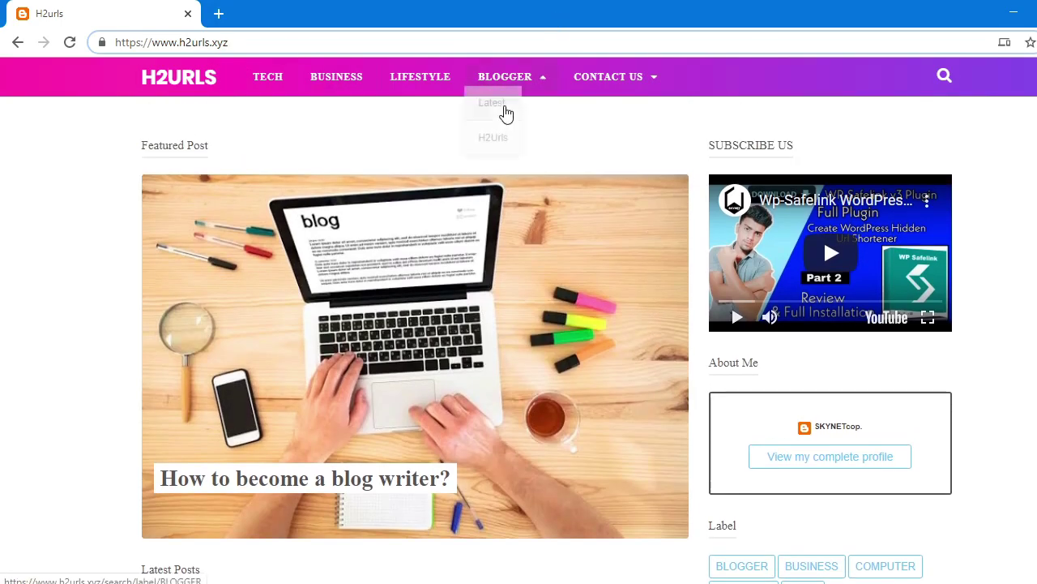
{"action": "left_click", "coordinate": [500, 146]}
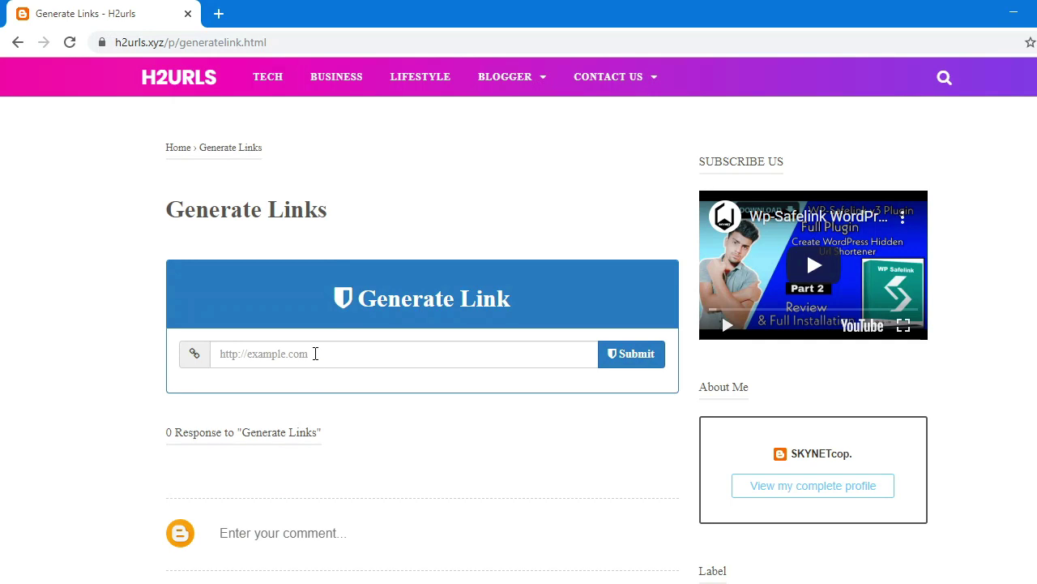
{"action": "left_click", "coordinate": [316, 353]}
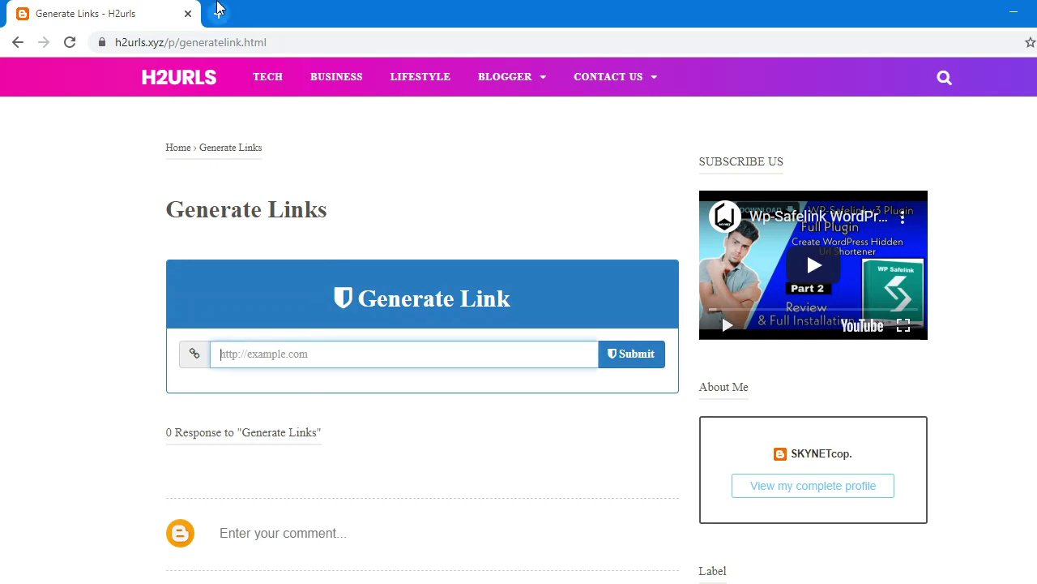
{"action": "left_click", "coordinate": [221, 13]}
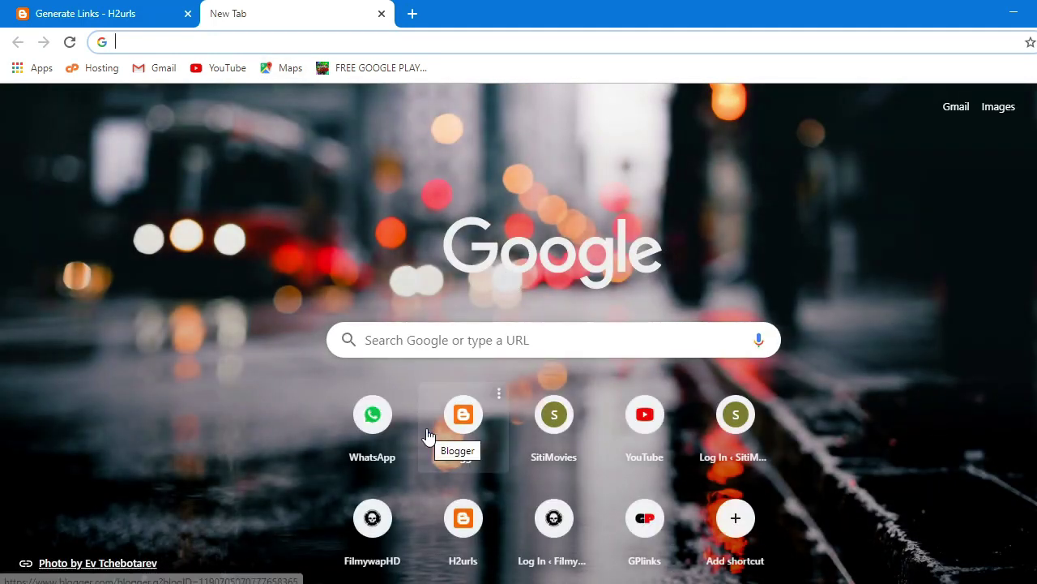
{"action": "type", "text": "google.com"}
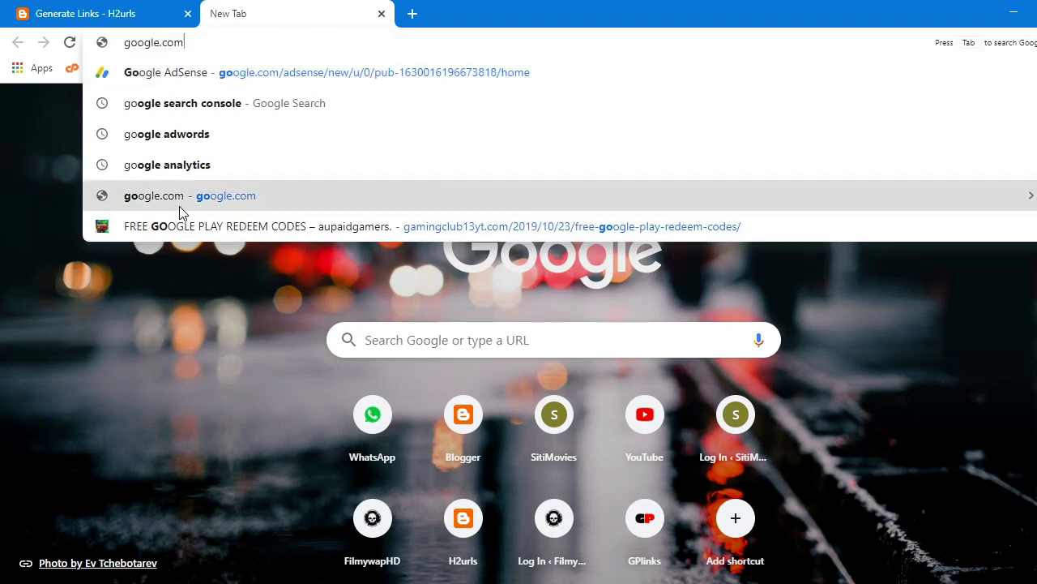
{"action": "left_click", "coordinate": [150, 198]}
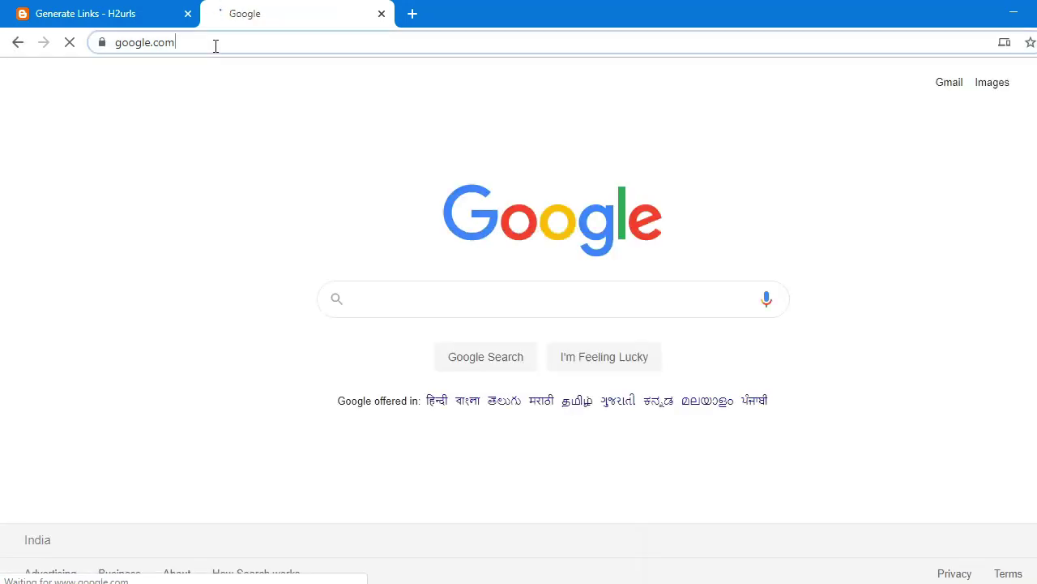
{"action": "left_click", "coordinate": [207, 47]}
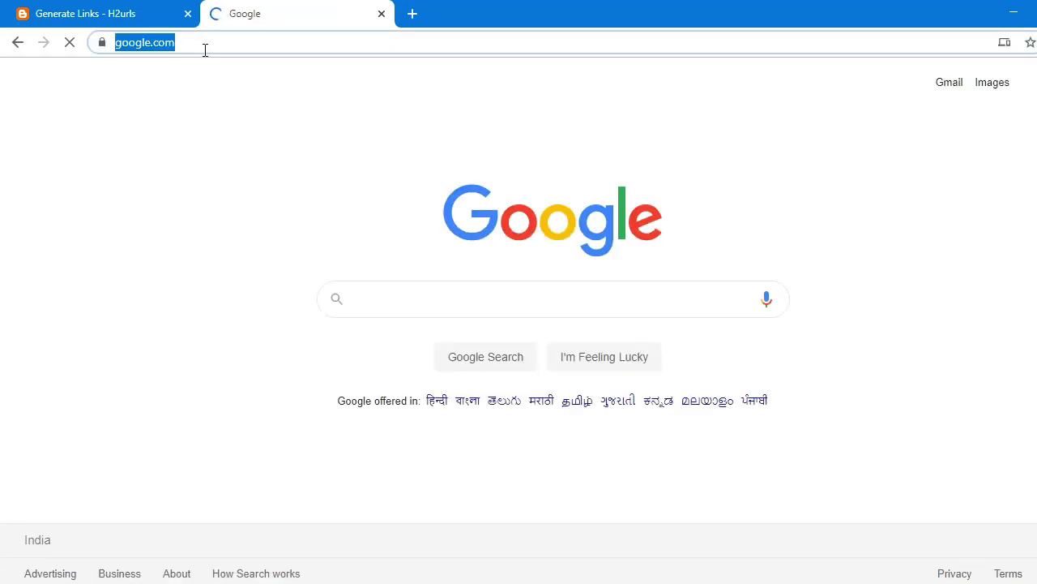
{"action": "right_click", "coordinate": [205, 51]}
{"action": "left_click", "coordinate": [242, 182]}
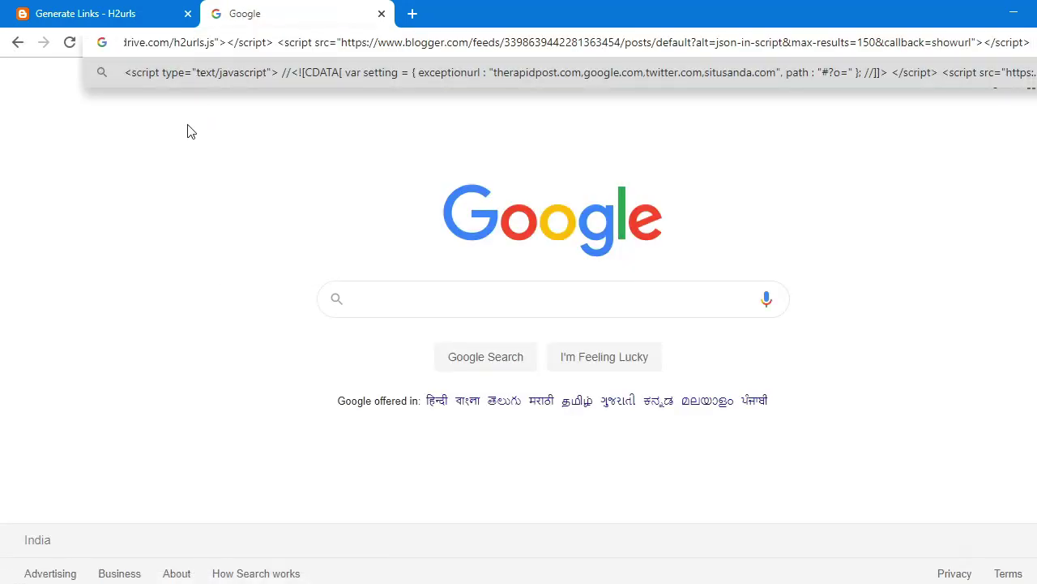
{"action": "left_click", "coordinate": [191, 131]}
{"action": "left_click", "coordinate": [70, 43]}
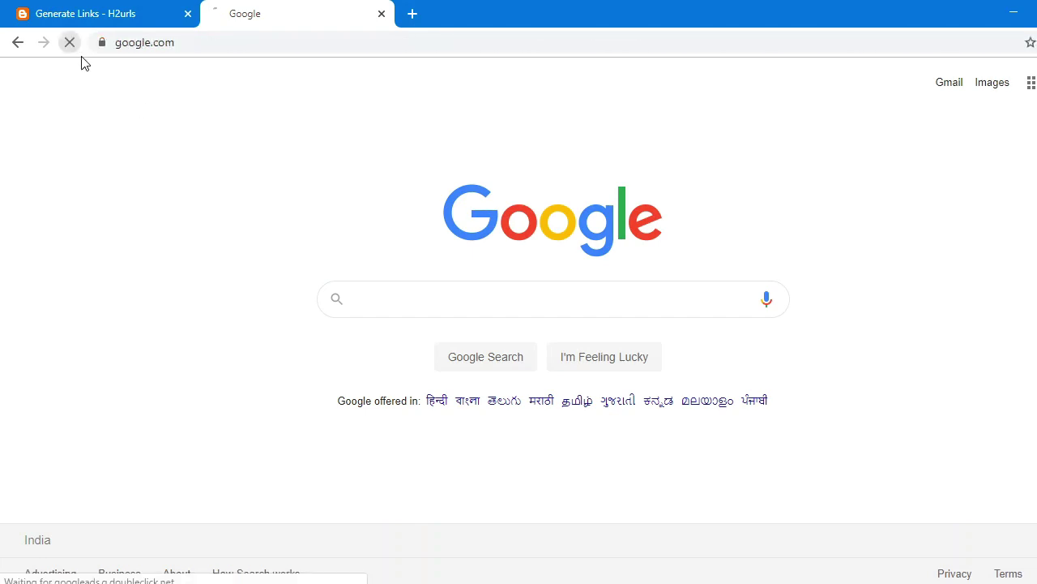
{"action": "left_click", "coordinate": [160, 47]}
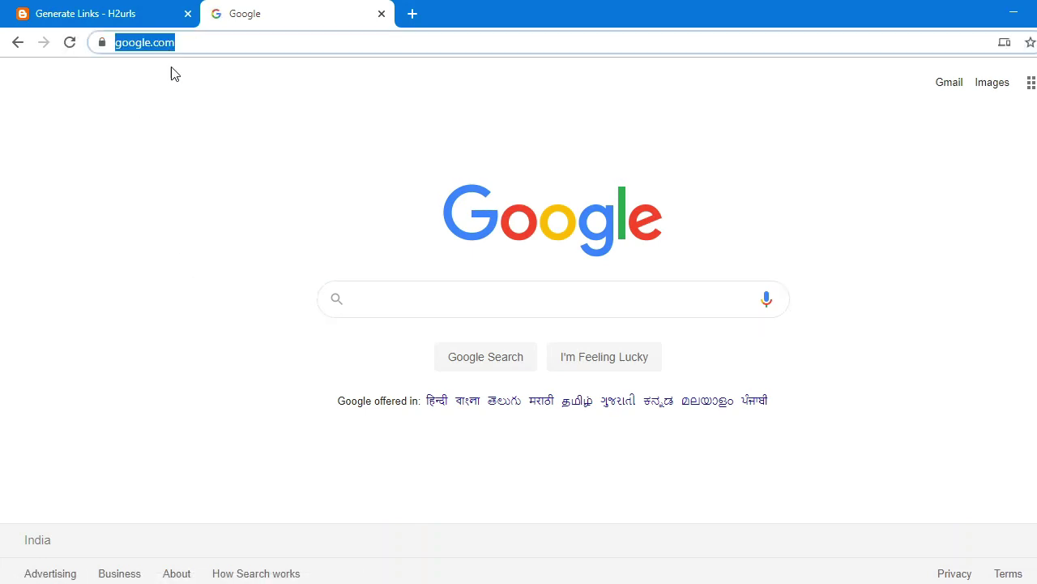
{"action": "right_click", "coordinate": [162, 38]}
{"action": "left_click", "coordinate": [208, 150]}
{"action": "key", "text": "ctrl+Tab"}
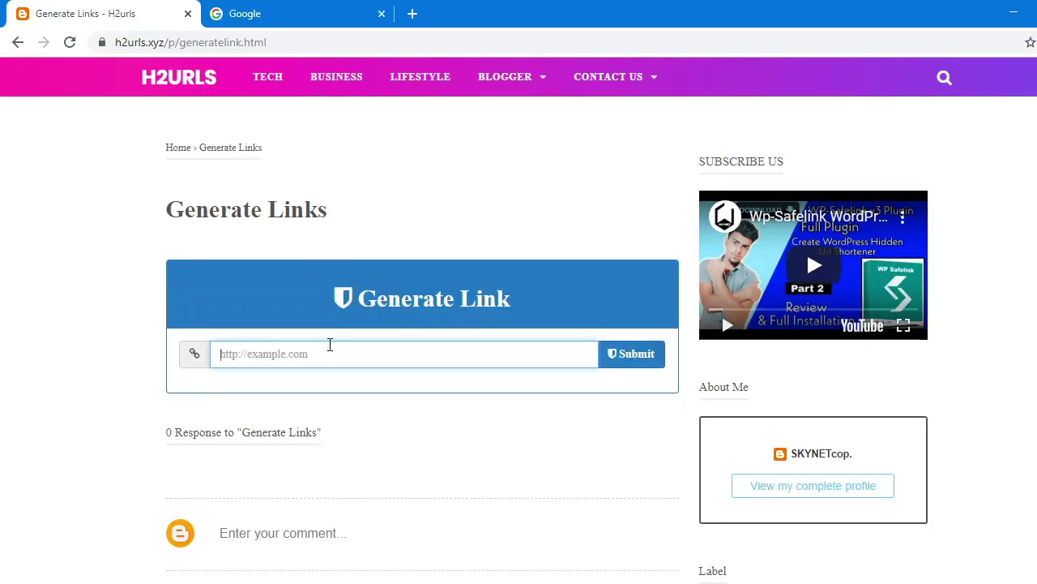
{"action": "right_click", "coordinate": [330, 345]}
{"action": "left_click", "coordinate": [351, 213]}
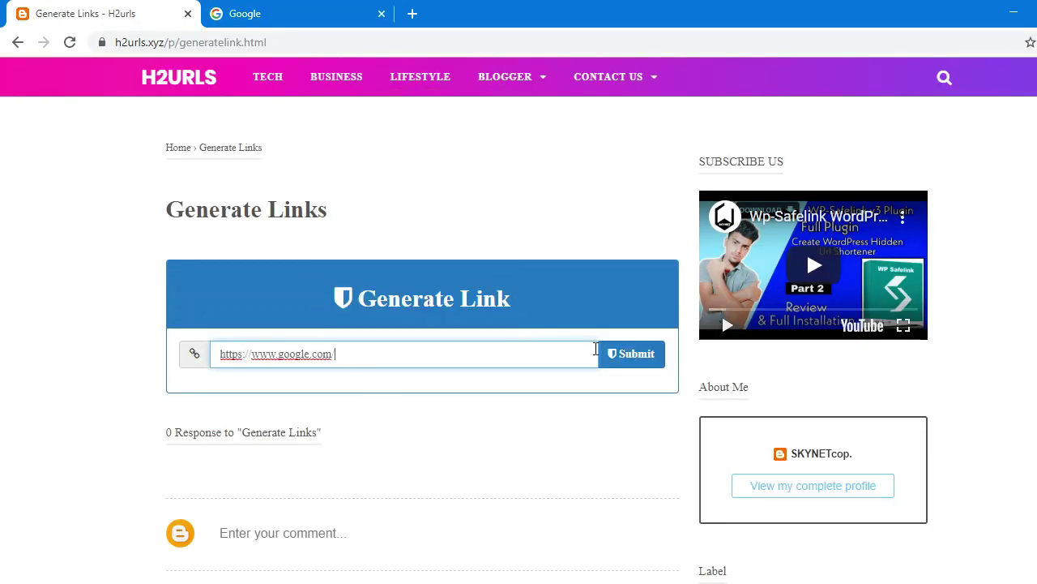
{"action": "left_click", "coordinate": [621, 354]}
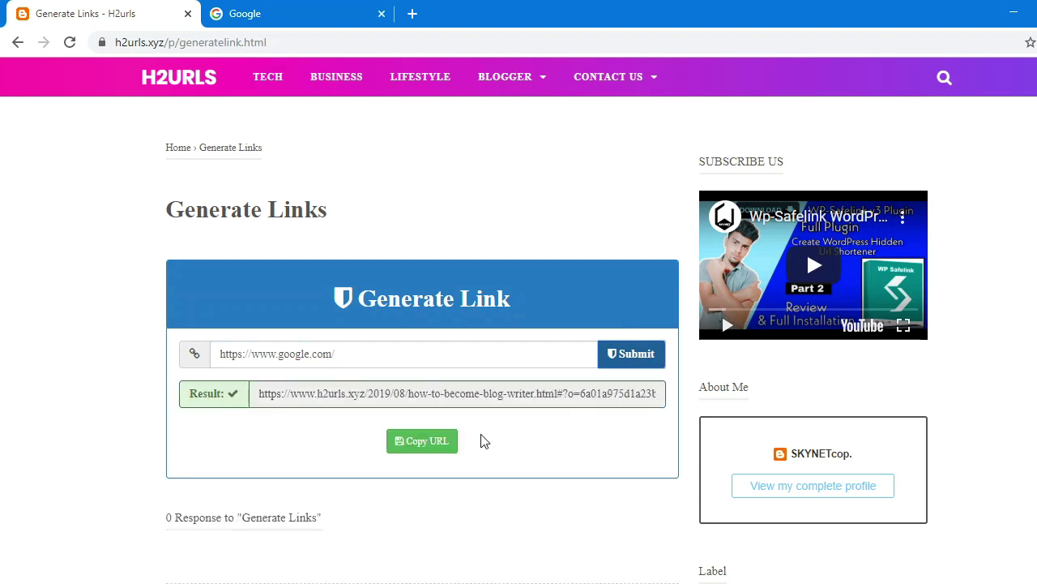
{"action": "left_click", "coordinate": [430, 446]}
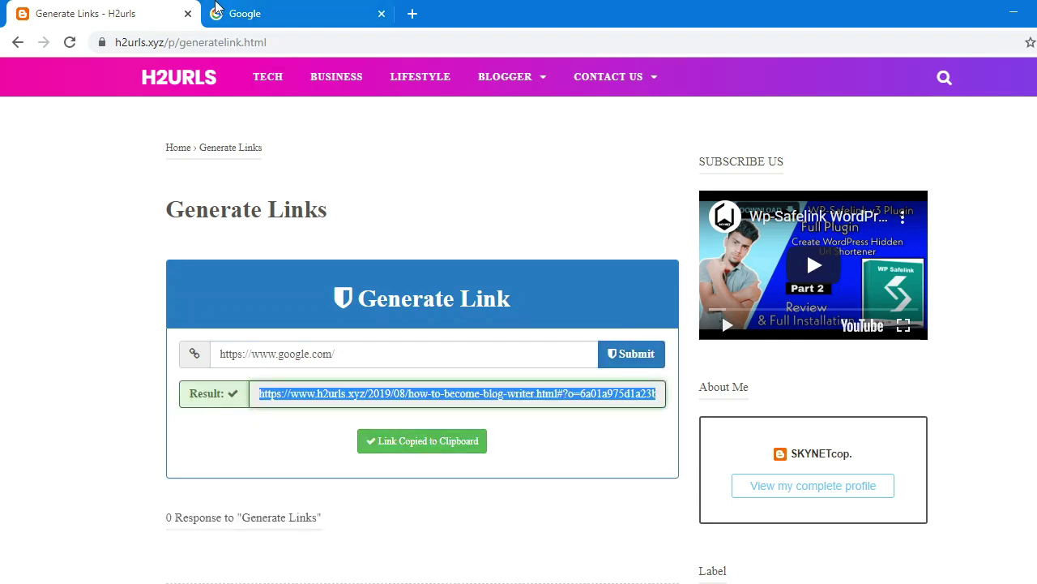
{"action": "left_click", "coordinate": [262, 13]}
{"action": "right_click", "coordinate": [240, 45]}
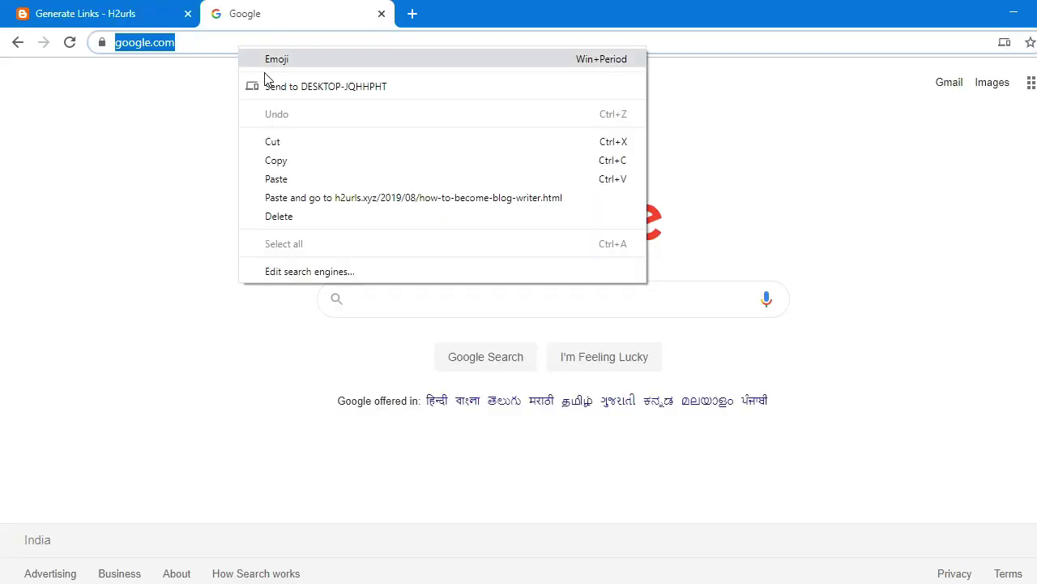
{"action": "left_click", "coordinate": [281, 176]}
Step: Load the safelink, pass Go Link and Go to Link to reach google.com, and close that tab
{"action": "key", "text": "Return"}
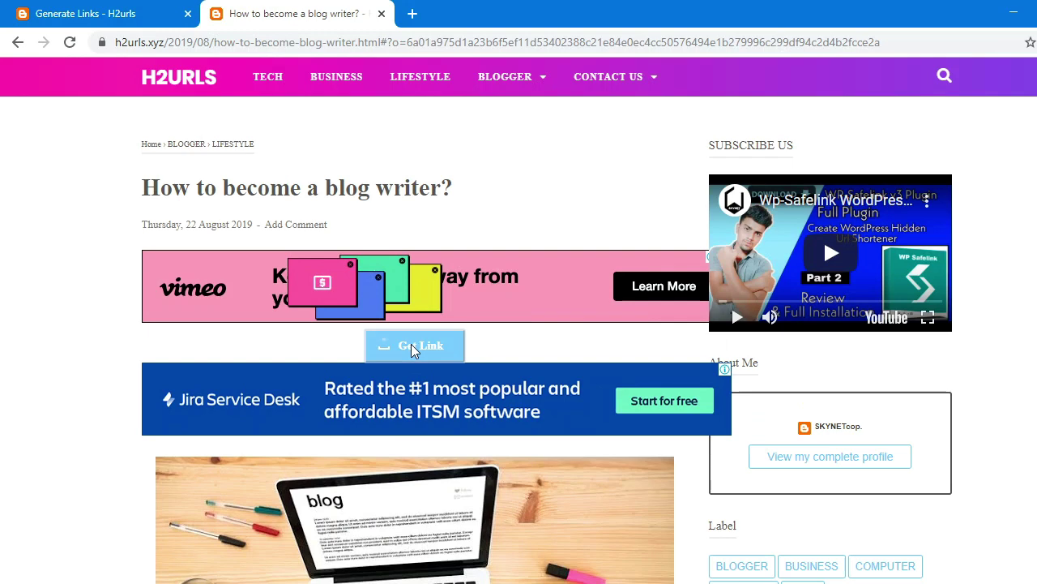
{"action": "left_click", "coordinate": [410, 343]}
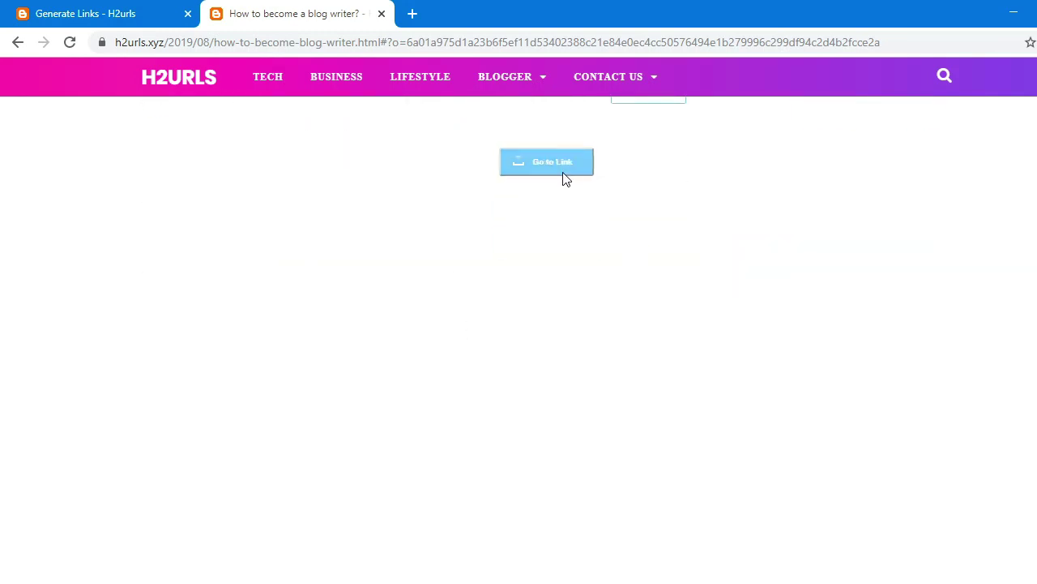
{"action": "left_click", "coordinate": [562, 167]}
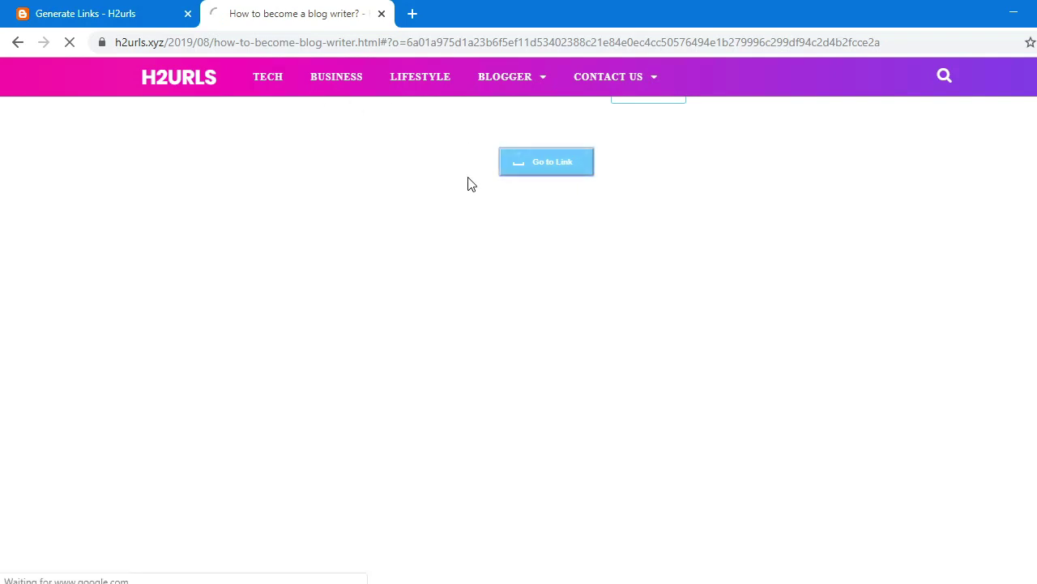
{"action": "left_click", "coordinate": [382, 18]}
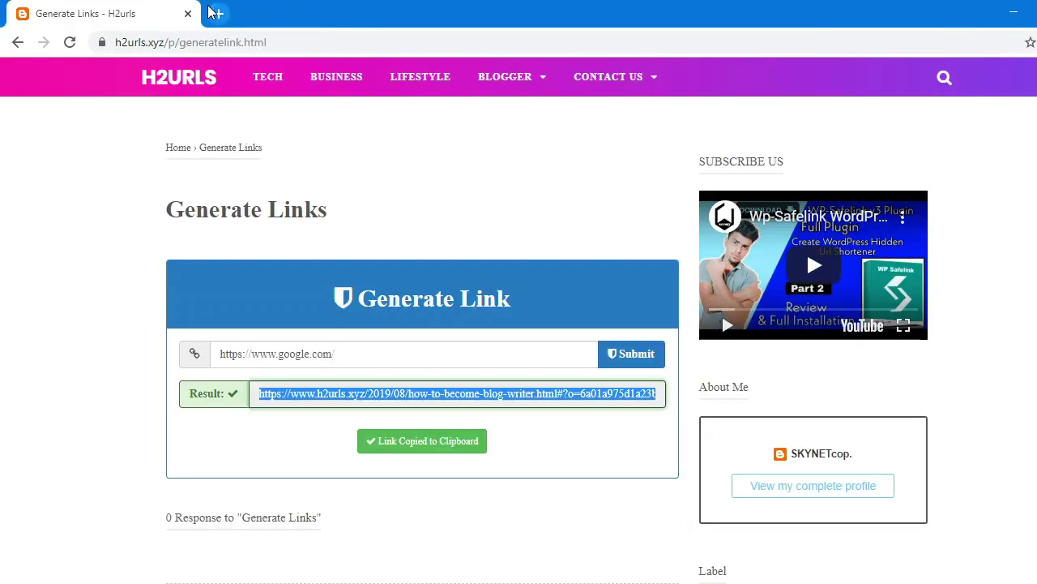
Step: Open filmywaphd.site in a new tab and go to the Sye Raa Narasimha Reddy (2019) post
{"action": "key", "text": "ctrl+t"}
{"action": "type", "text": "filmywaphd.site"}
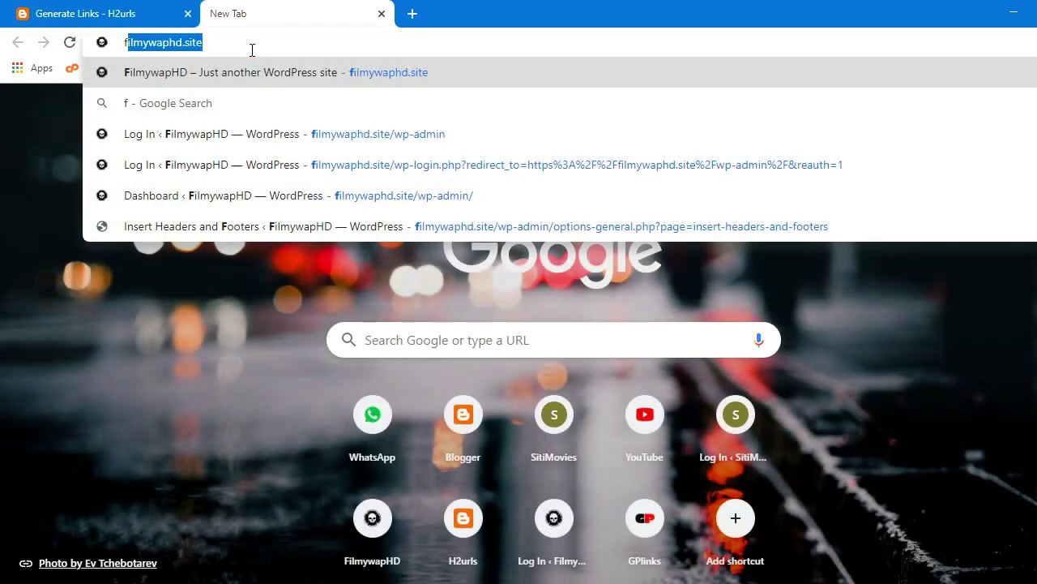
{"action": "key", "text": "Return"}
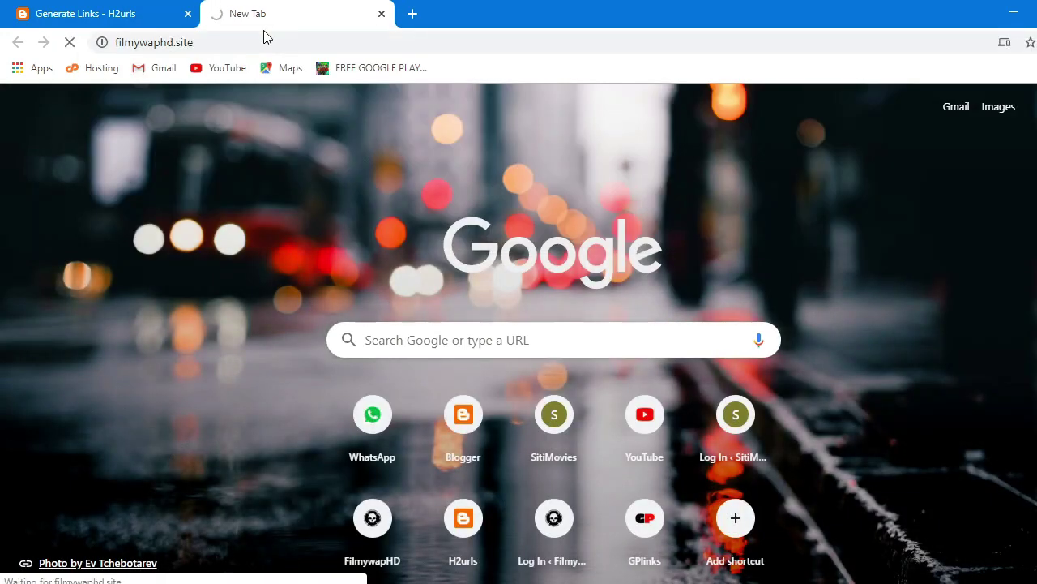
{"action": "scroll", "coordinate": [212, 378], "scroll_direction": "down", "scroll_amount": 3}
{"action": "scroll", "coordinate": [212, 377], "scroll_direction": "up", "scroll_amount": 3}
{"action": "scroll", "coordinate": [287, 397], "scroll_direction": "down", "scroll_amount": 3}
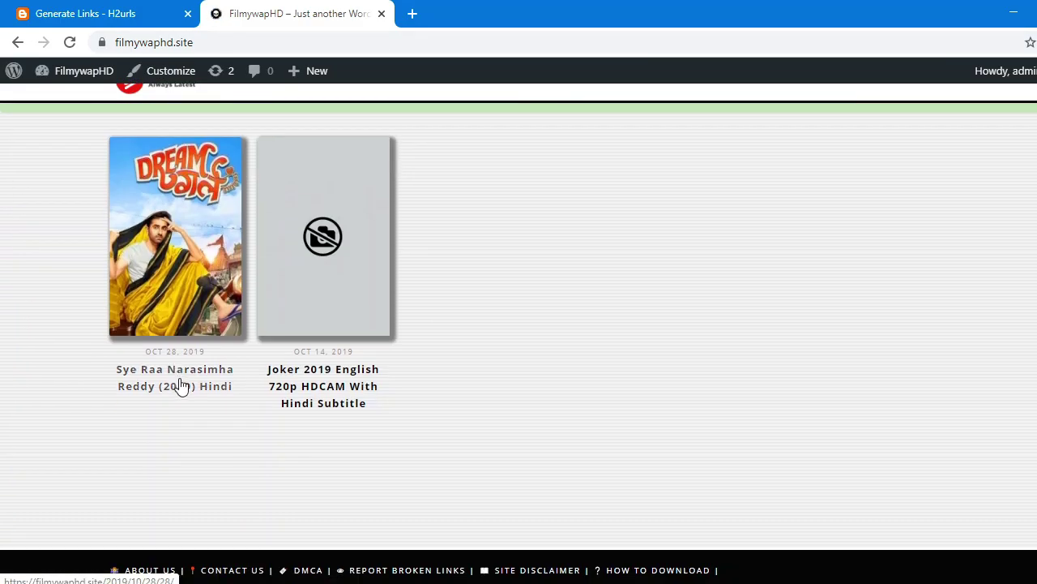
{"action": "left_click", "coordinate": [291, 238]}
{"action": "left_click", "coordinate": [237, 259]}
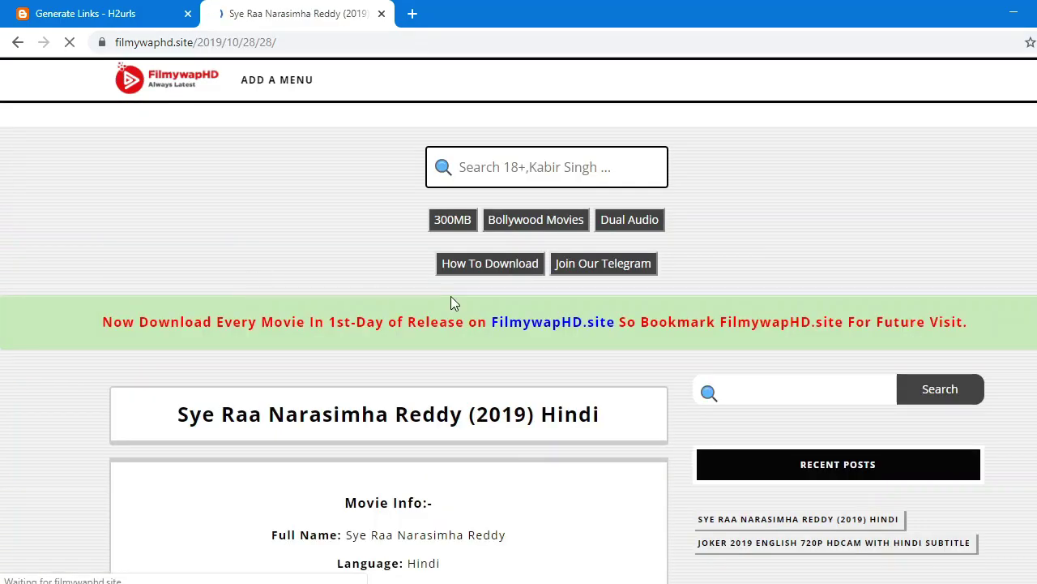
Step: Follow the post's 480p download link, then close the insurance article tab it opened
{"action": "scroll", "coordinate": [440, 295], "scroll_direction": "down", "scroll_amount": 5}
{"action": "scroll", "coordinate": [443, 311], "scroll_direction": "down", "scroll_amount": 4}
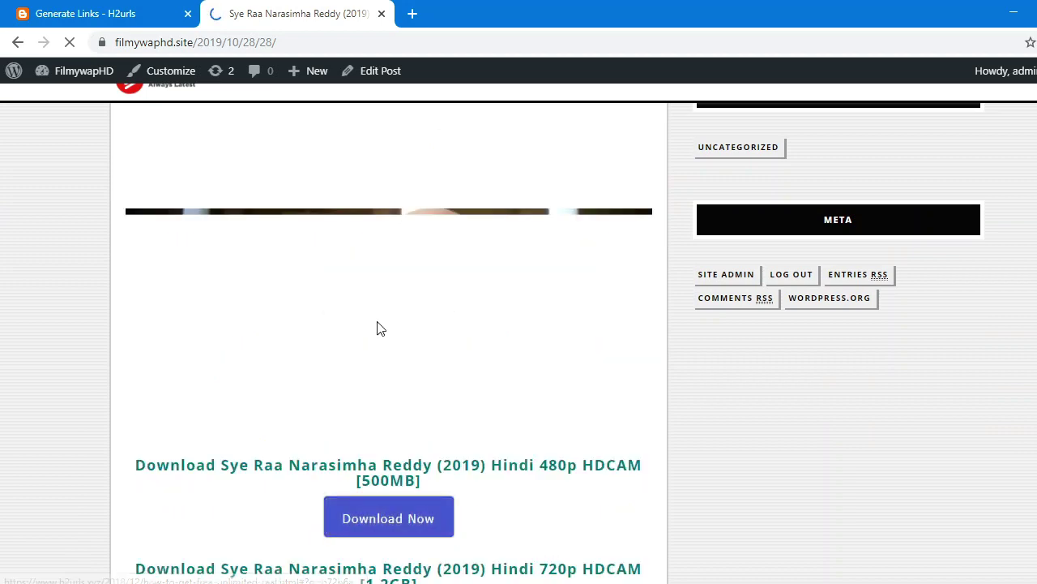
{"action": "scroll", "coordinate": [382, 317], "scroll_direction": "down", "scroll_amount": 2}
{"action": "scroll", "coordinate": [398, 324], "scroll_direction": "down", "scroll_amount": 2}
{"action": "left_click", "coordinate": [398, 199]}
{"action": "scroll", "coordinate": [398, 195], "scroll_direction": "up", "scroll_amount": 3}
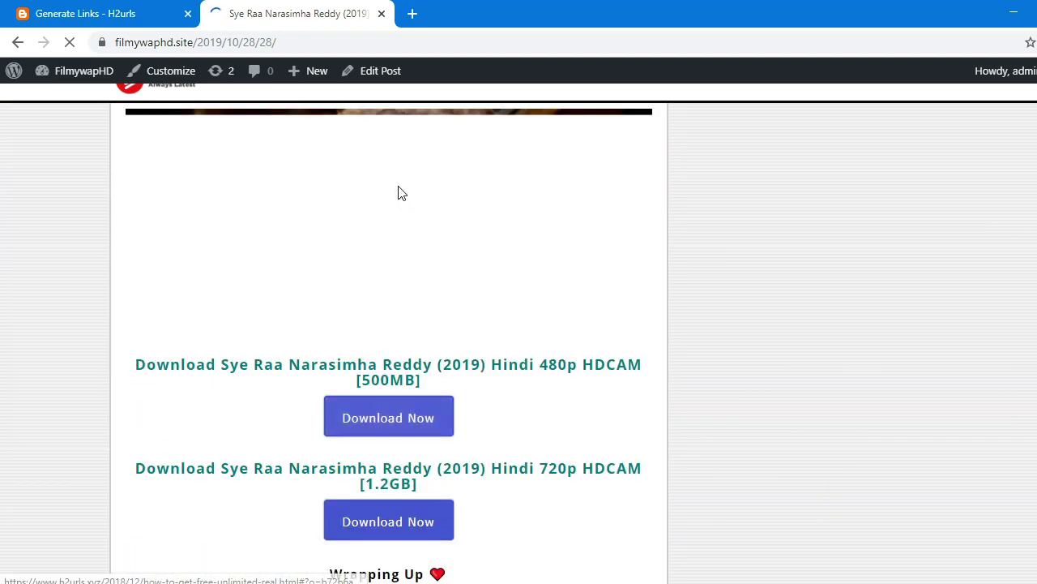
{"action": "left_click", "coordinate": [394, 417]}
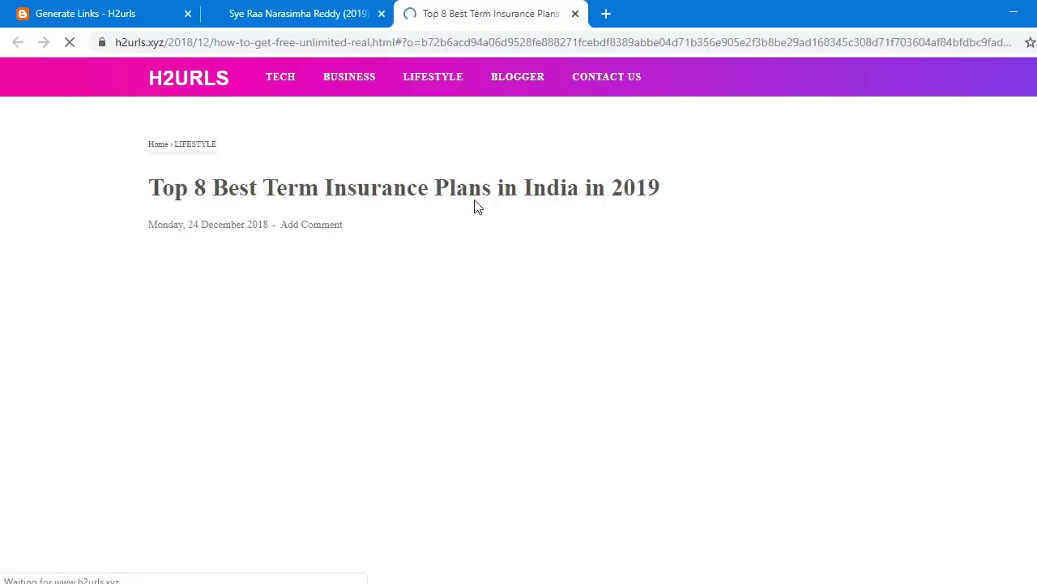
{"action": "left_click", "coordinate": [574, 14]}
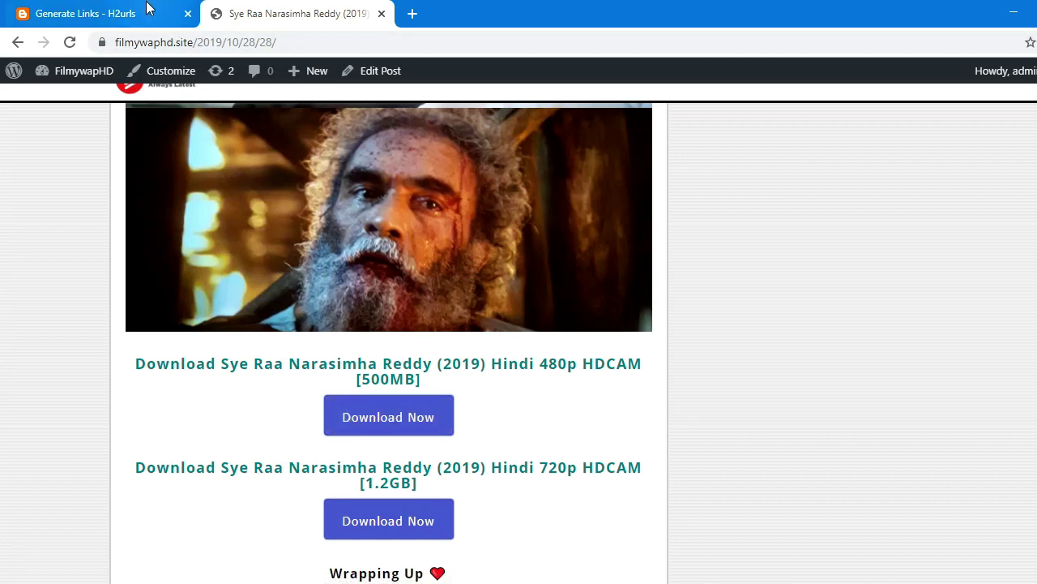
Step: Go to the Dashboard and open Settings > Insert Headers and Footers to view the footer script
{"action": "mouse_move", "coordinate": [69, 72]}
{"action": "left_click", "coordinate": [56, 99]}
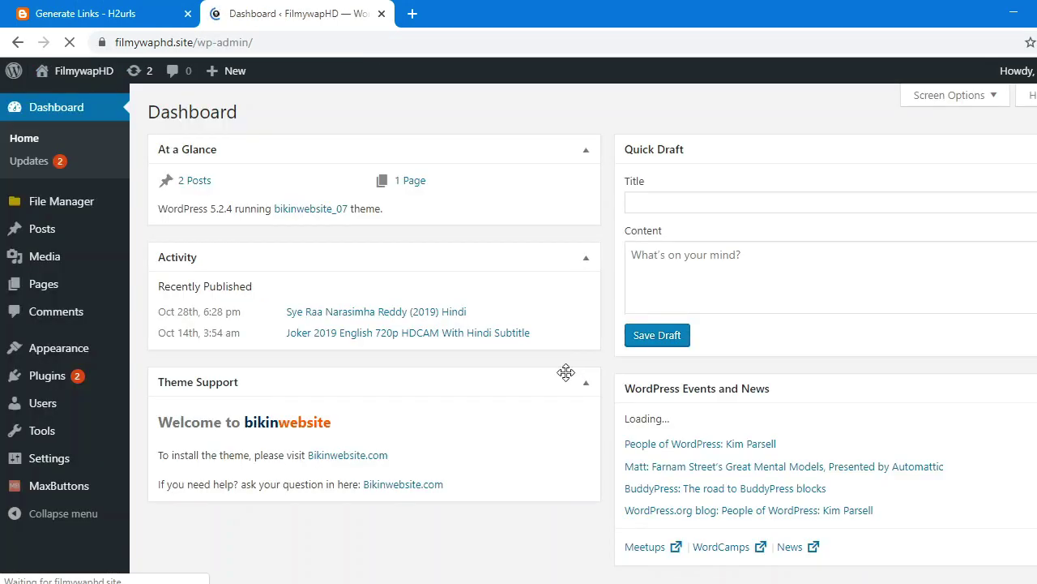
{"action": "mouse_move", "coordinate": [55, 468]}
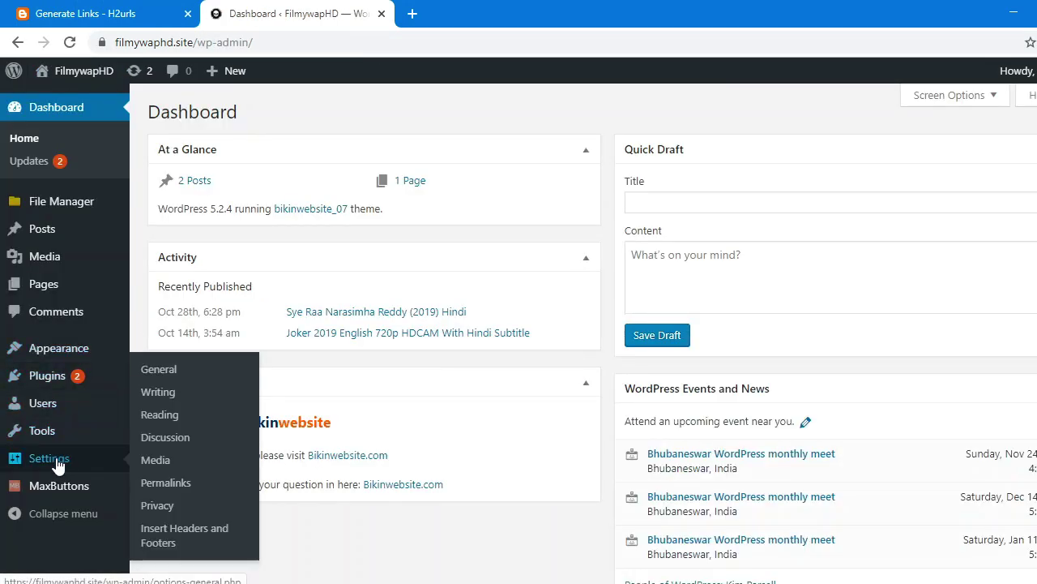
{"action": "left_click", "coordinate": [183, 535]}
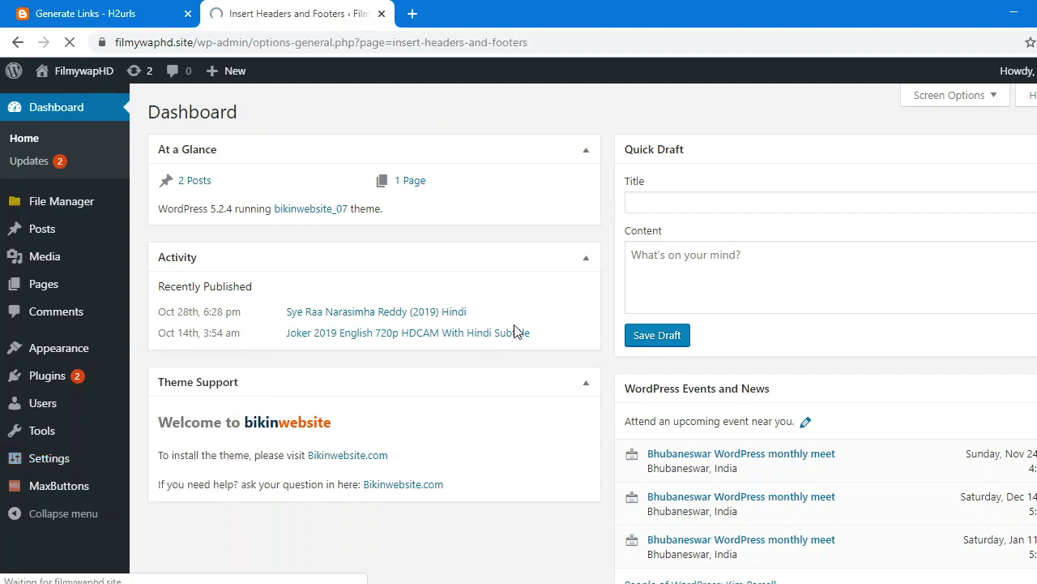
{"action": "left_click_drag", "start_coordinate": [215, 375], "coordinate": [240, 407]}
{"action": "left_click", "coordinate": [268, 296]}
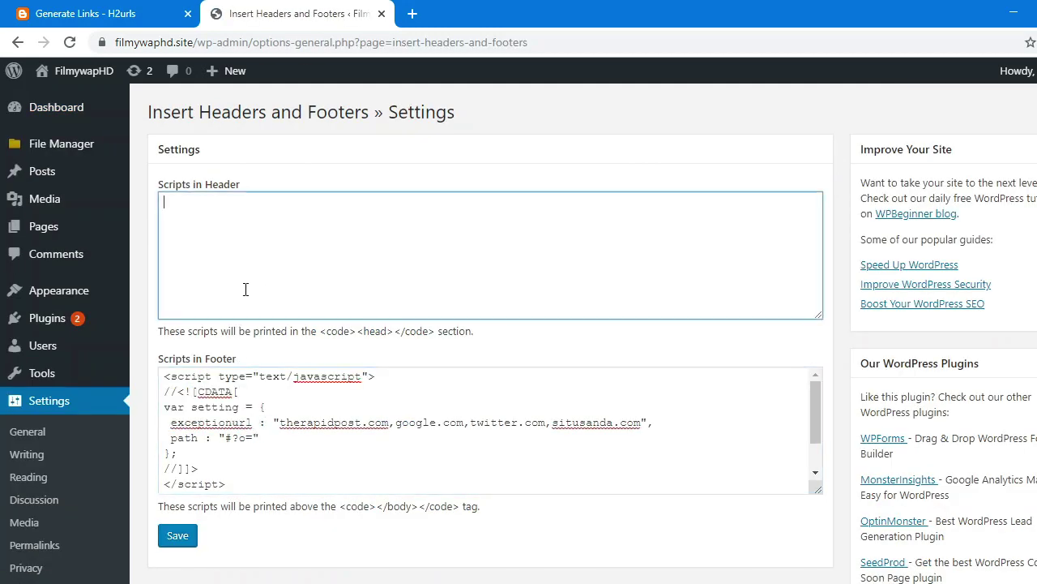
{"action": "mouse_move", "coordinate": [81, 111]}
Step: Open and close the h2url redireact script file, move its desktop icon lower, and refresh the desktop
{"action": "left_click", "coordinate": [1013, 13]}
{"action": "double_click", "coordinate": [156, 113]}
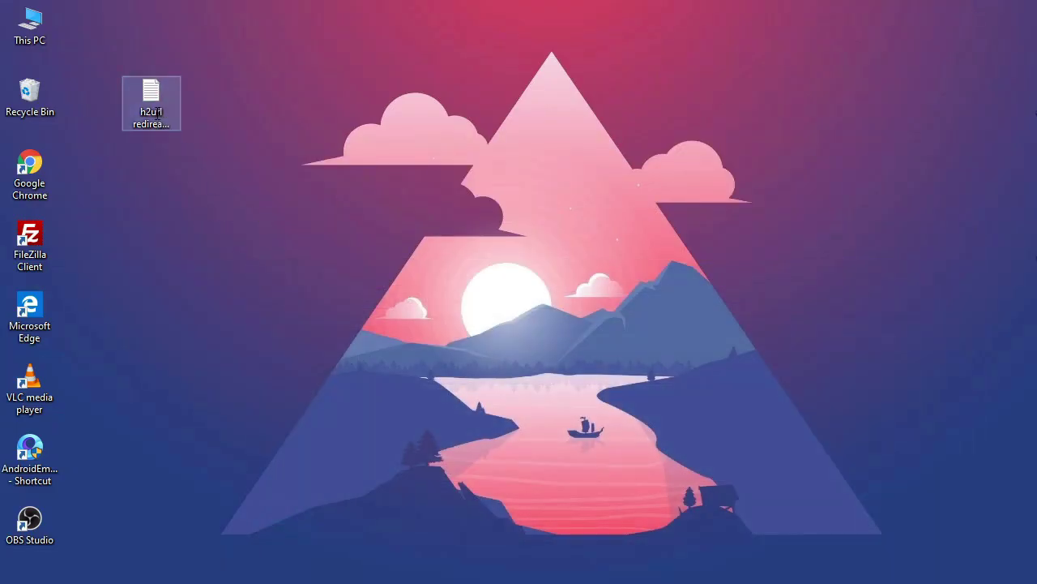
{"action": "key", "text": "alt+F4"}
{"action": "left_click_drag", "start_coordinate": [163, 106], "coordinate": [192, 308]}
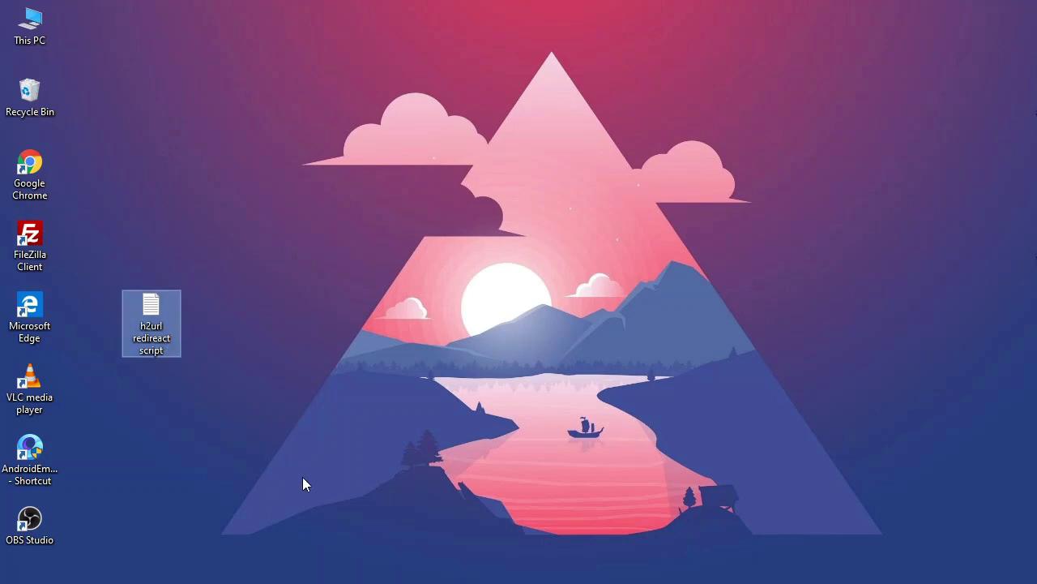
{"action": "left_click", "coordinate": [248, 166]}
{"action": "right_click", "coordinate": [246, 136]}
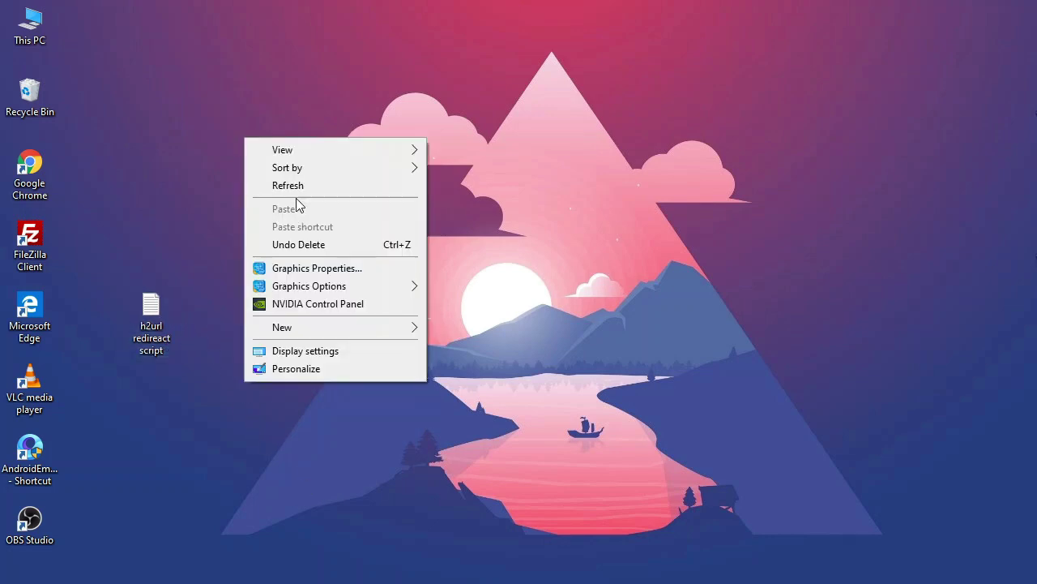
{"action": "left_click", "coordinate": [297, 188]}
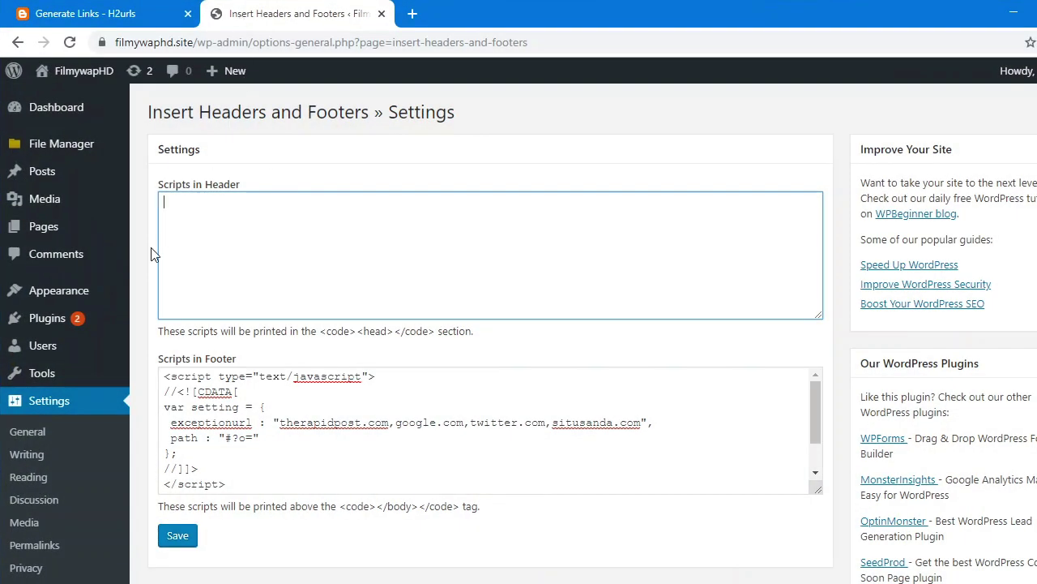
{"action": "mouse_move", "coordinate": [64, 328]}
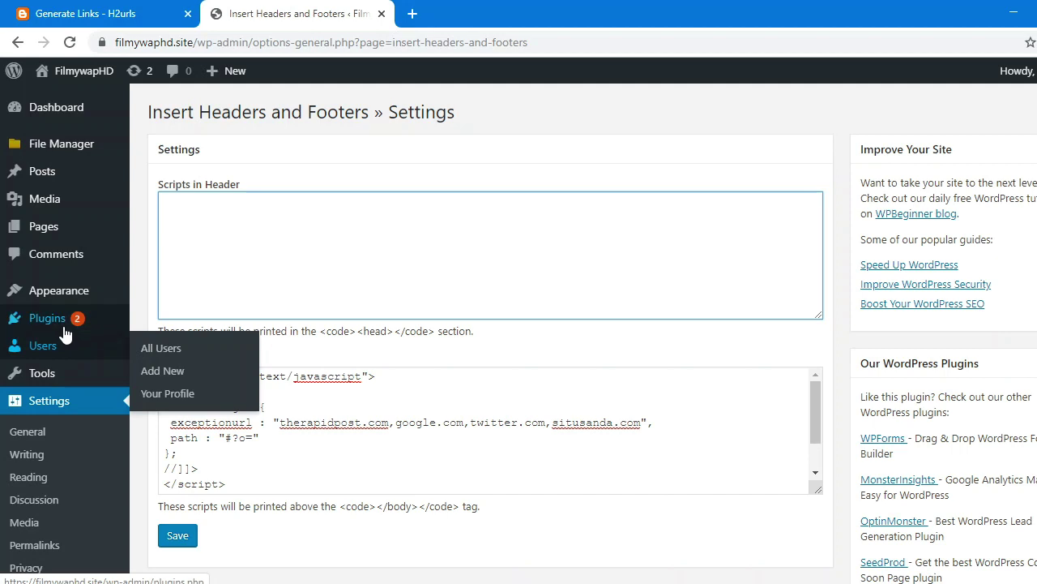
Step: Search Add Plugins for 'insert header' to find Insert Headers and Footers, then return to its settings
{"action": "left_click", "coordinate": [150, 349]}
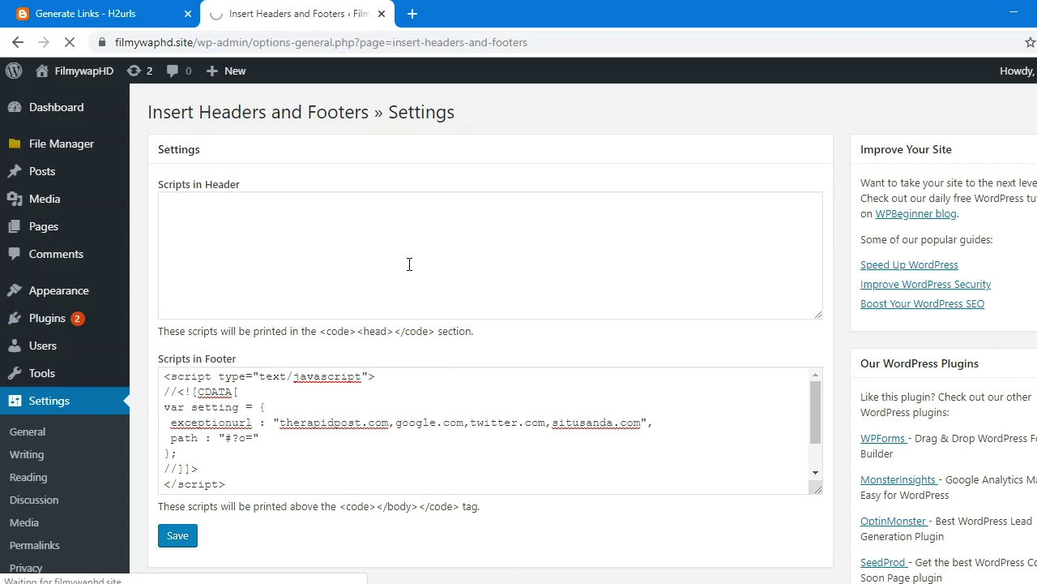
{"action": "mouse_move", "coordinate": [78, 324]}
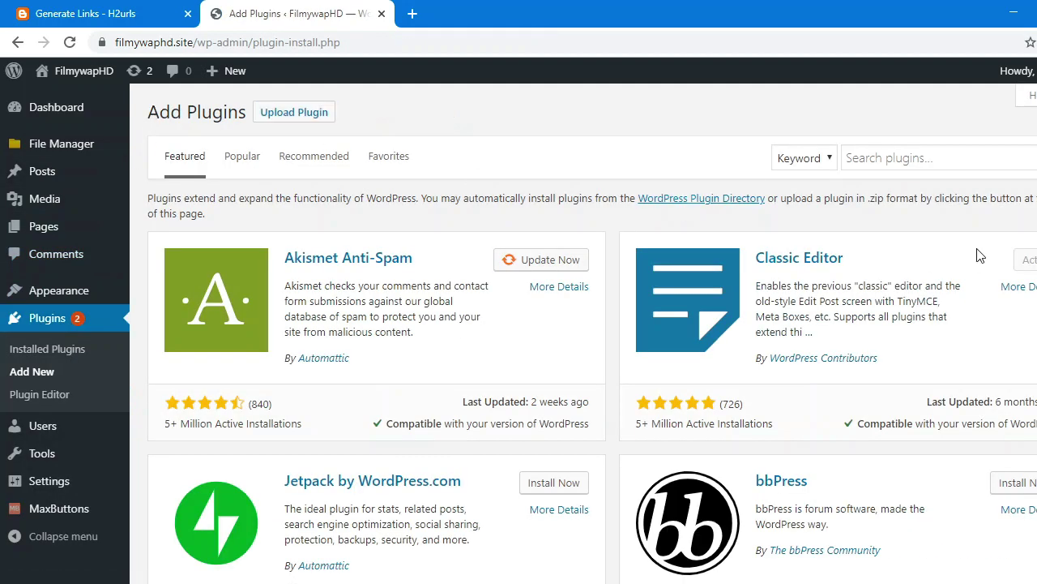
{"action": "left_click", "coordinate": [941, 163]}
{"action": "left_click", "coordinate": [924, 197]}
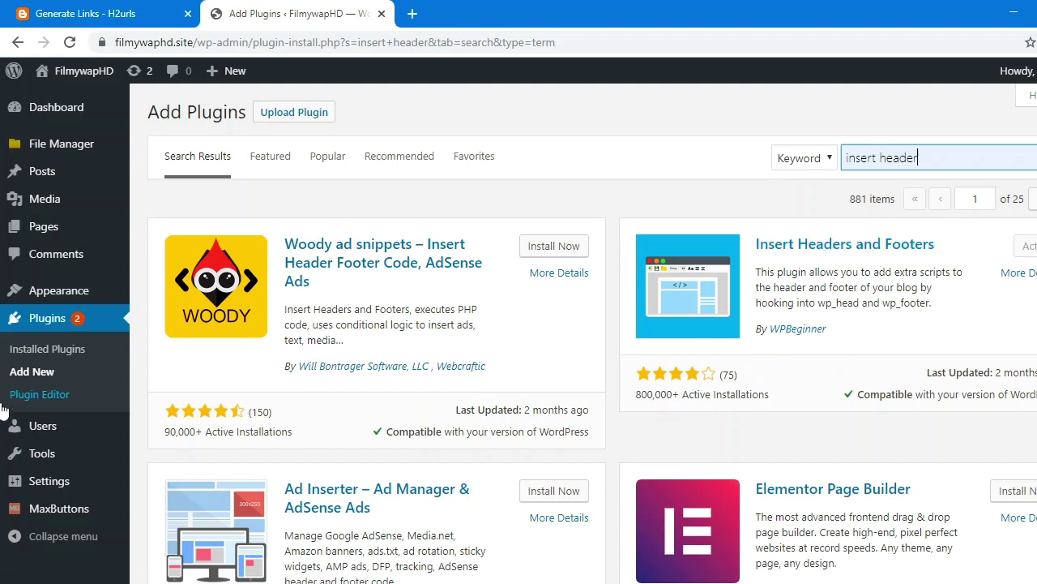
{"action": "mouse_move", "coordinate": [47, 485]}
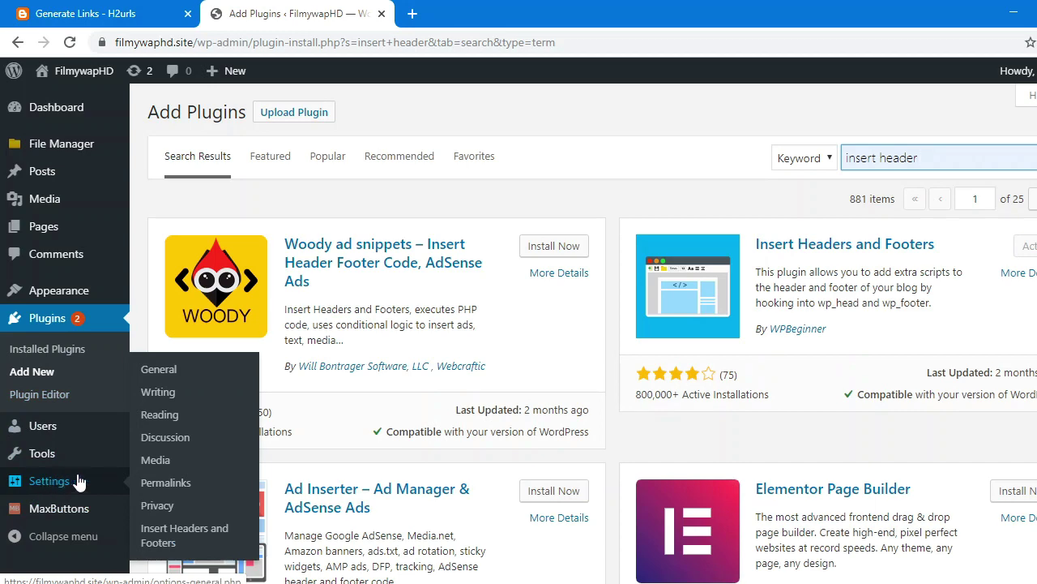
{"action": "left_click", "coordinate": [156, 535]}
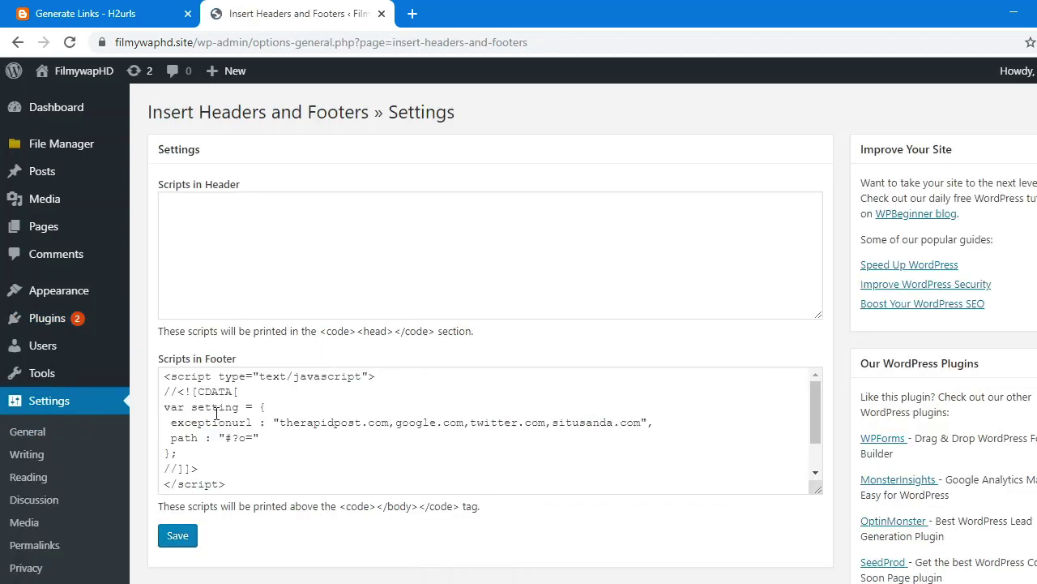
Step: Replace the Scripts in Footer contents with the clipboard text
{"action": "left_click", "coordinate": [210, 404]}
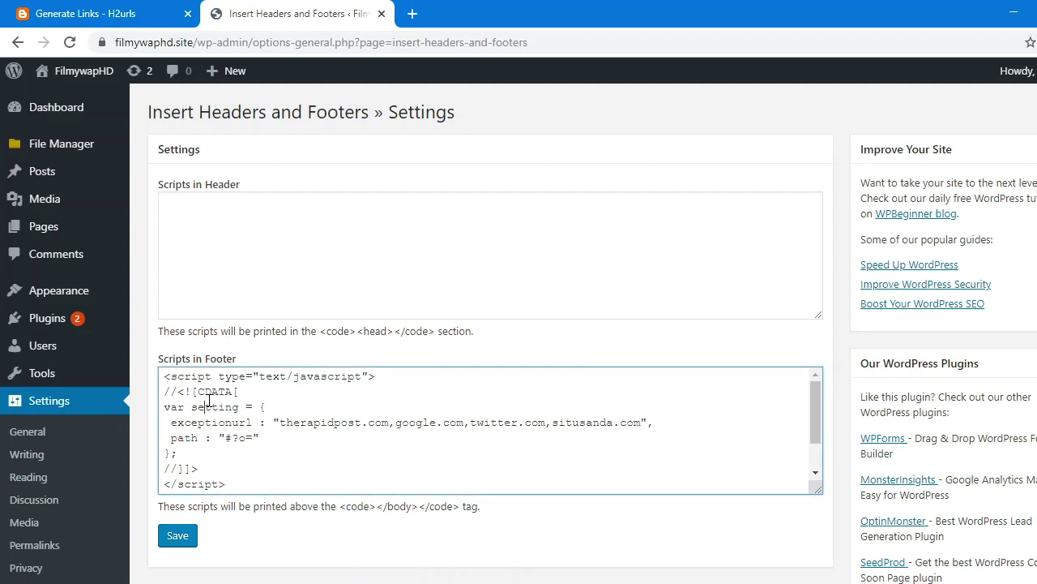
{"action": "key", "text": "ctrl+a"}
{"action": "right_click", "coordinate": [206, 392]}
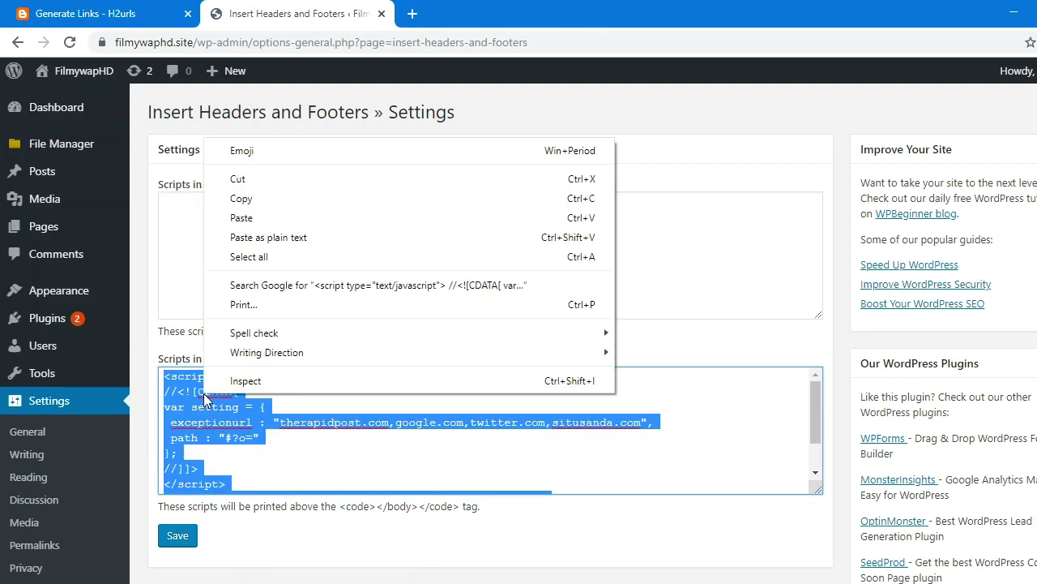
{"action": "left_click", "coordinate": [235, 218]}
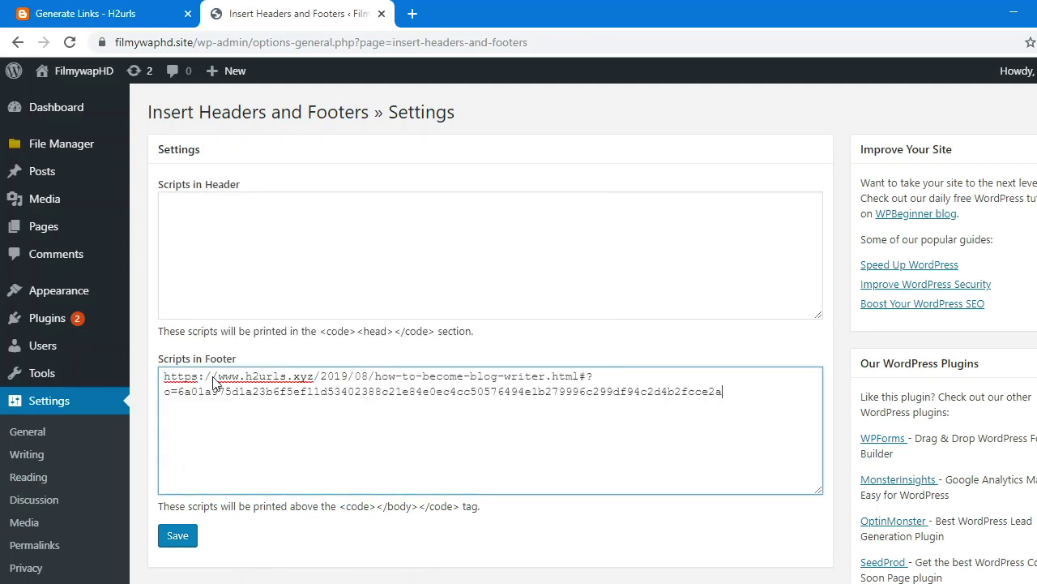
Step: Copy the redirect code from the h2url redireact file into the Scripts in Footer box
{"action": "left_click", "coordinate": [1013, 14]}
{"action": "double_click", "coordinate": [150, 319]}
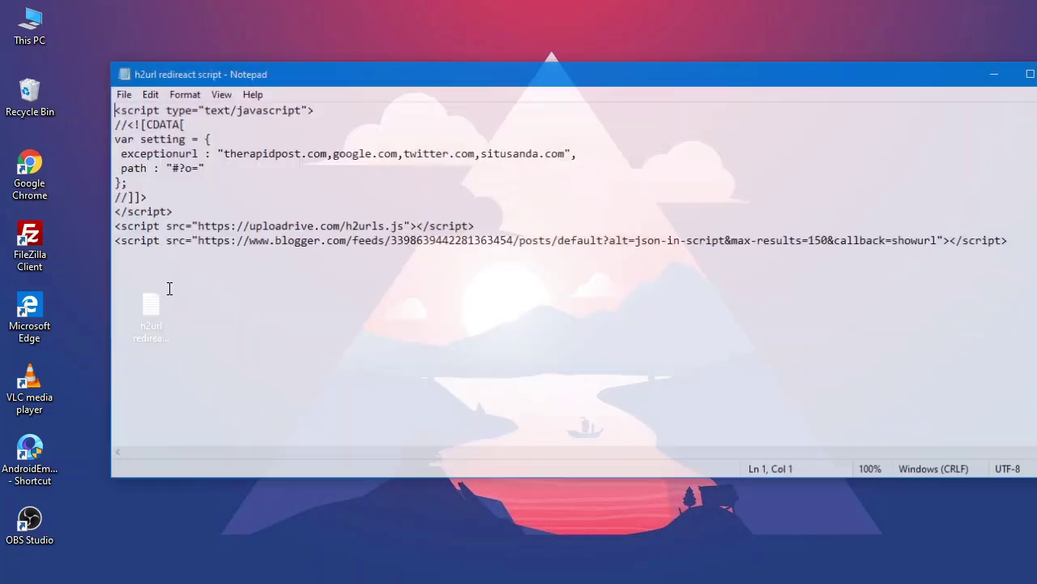
{"action": "key", "text": "ctrl+a"}
{"action": "right_click", "coordinate": [200, 227]}
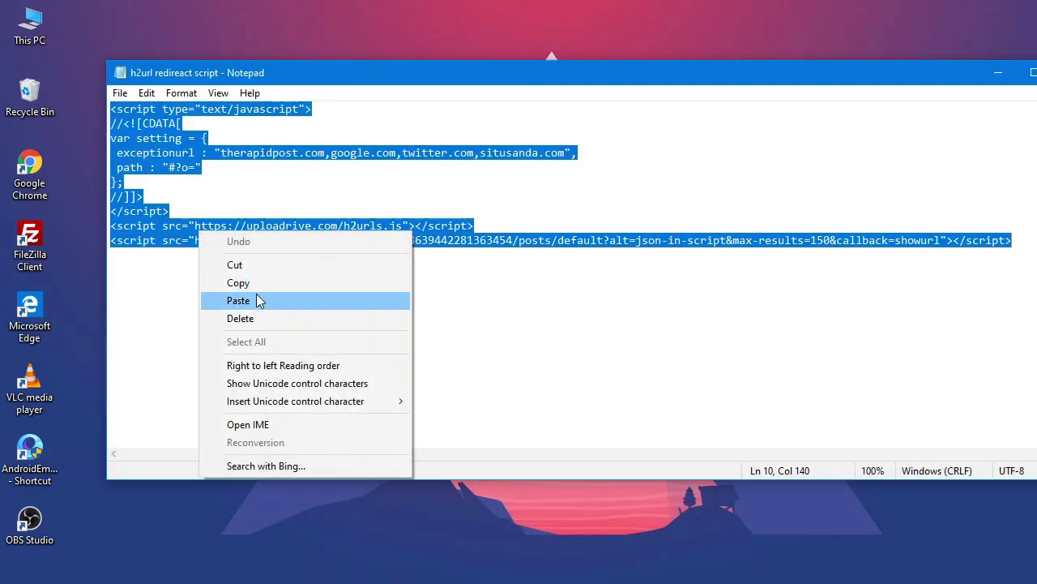
{"action": "left_click", "coordinate": [255, 284]}
{"action": "key", "text": "alt+Tab"}
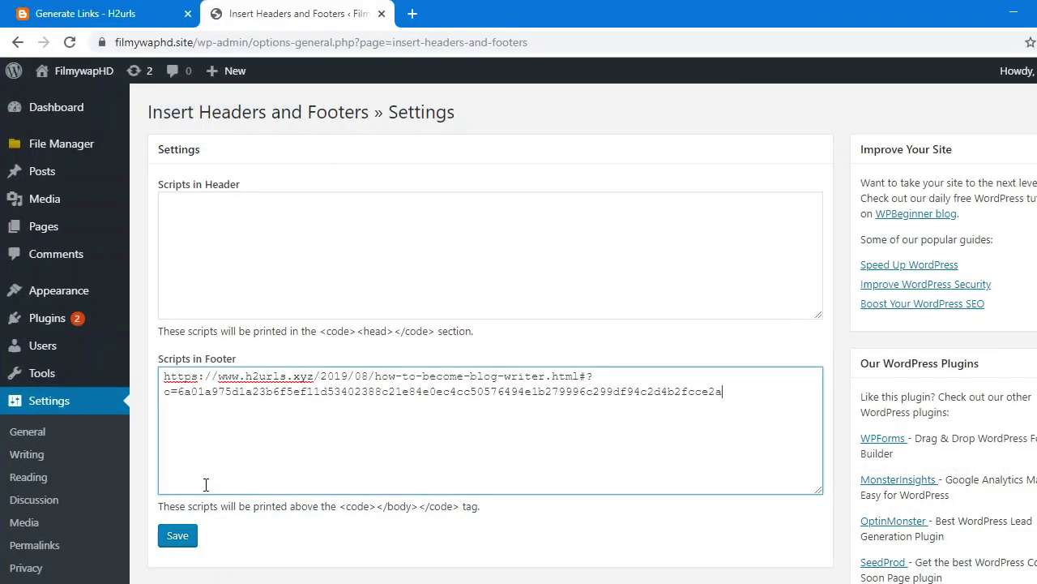
{"action": "key", "text": "ctrl+a"}
{"action": "right_click", "coordinate": [213, 394]}
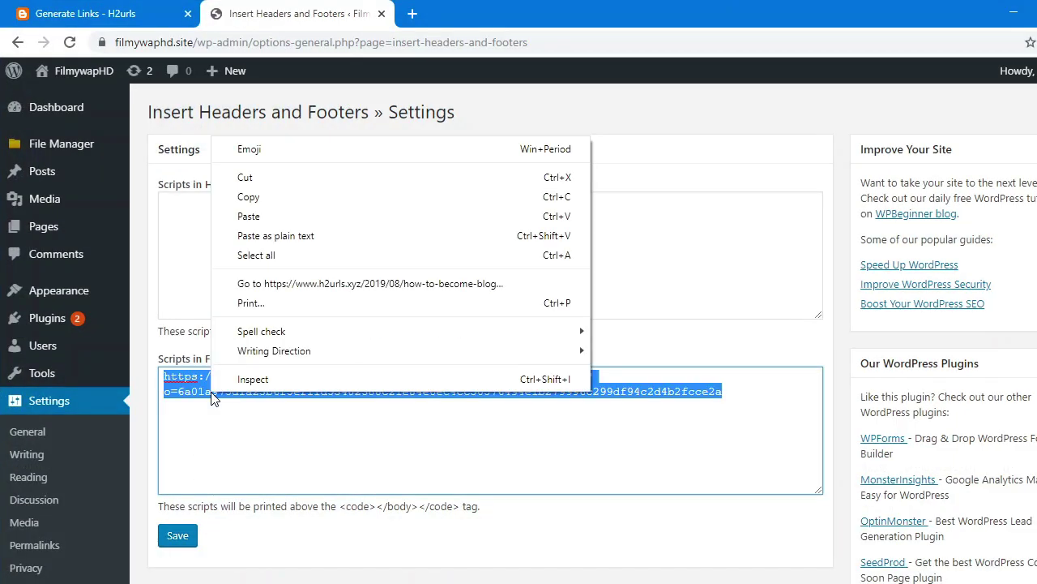
{"action": "left_click", "coordinate": [259, 220]}
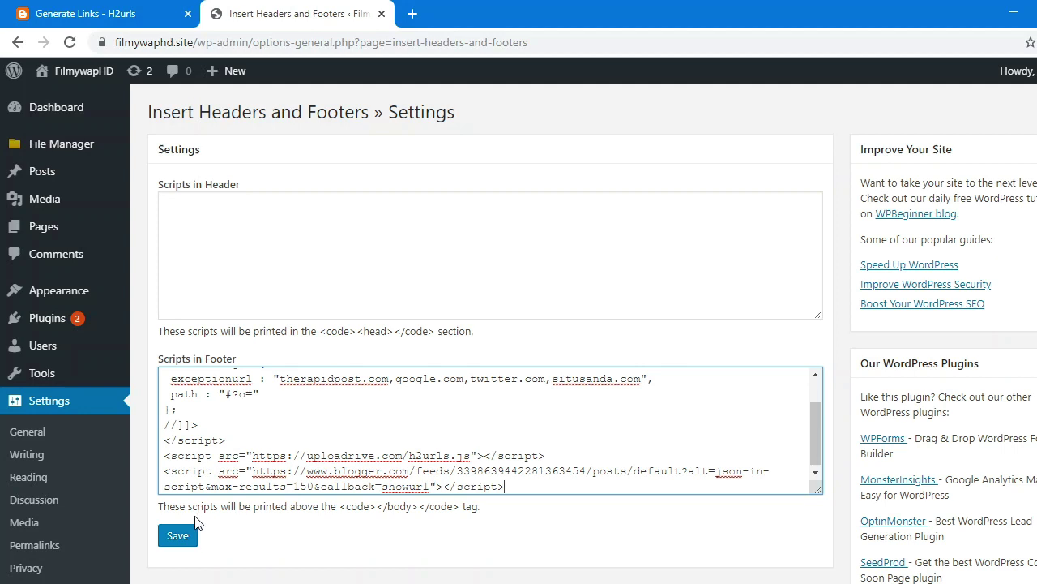
Step: Delete all code from Scripts in Footer and save the settings
{"action": "key", "text": "ctrl+a"}
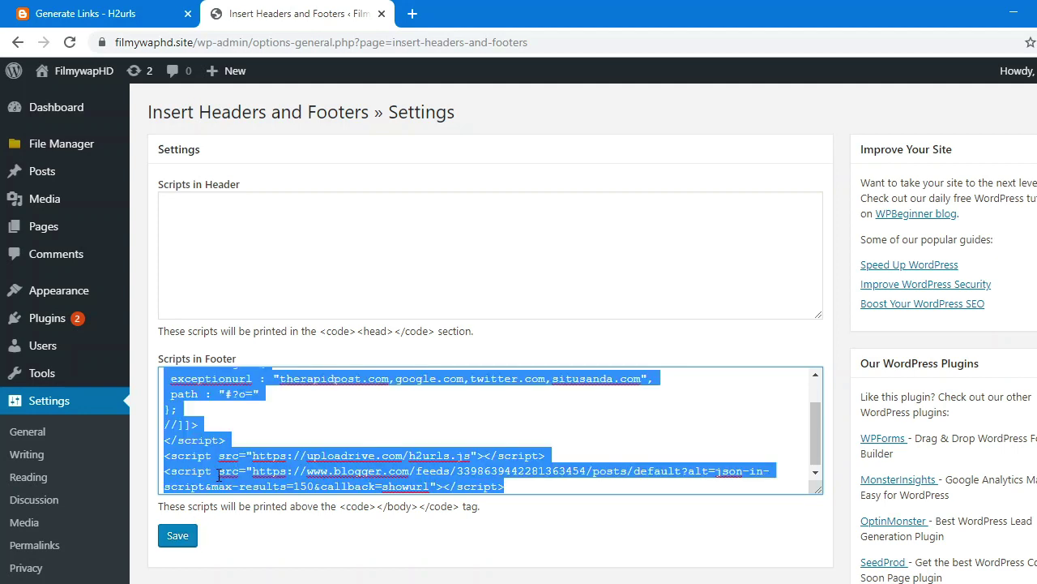
{"action": "key", "text": "BackSpace"}
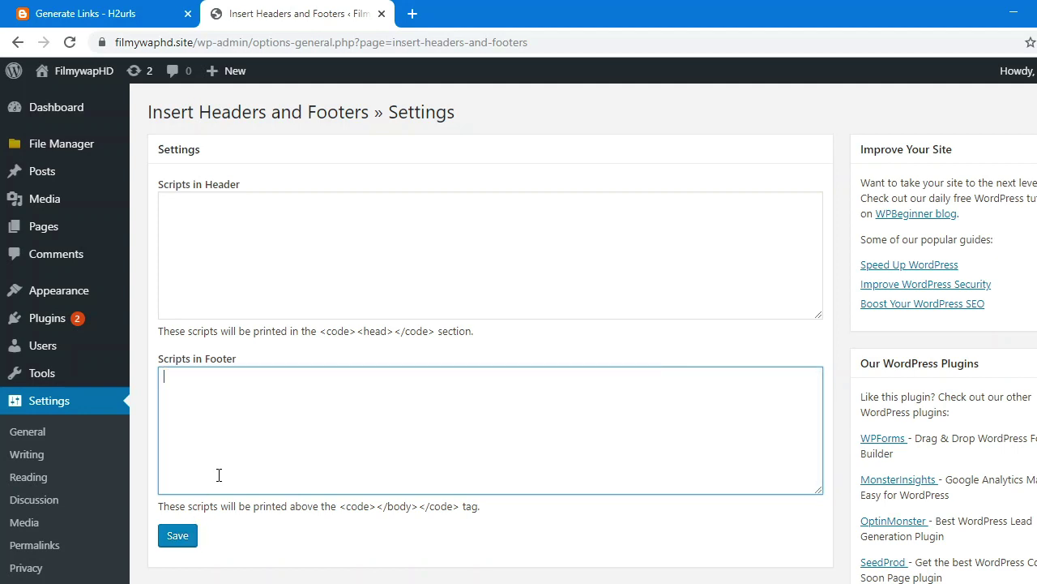
{"action": "left_click", "coordinate": [168, 542]}
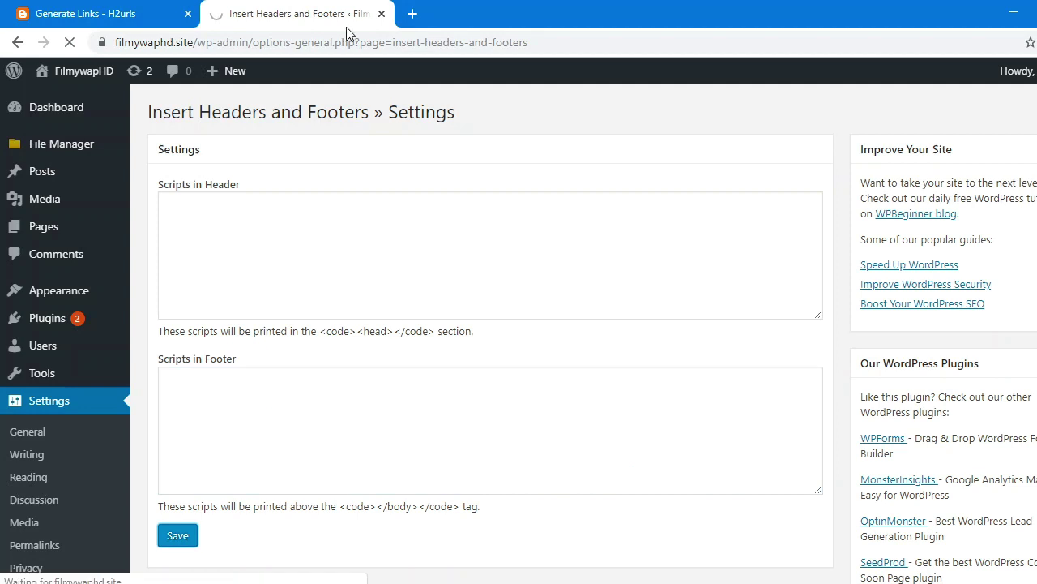
Step: From the Dashboard, open the FilmywapHD site in an incognito window
{"action": "mouse_move", "coordinate": [95, 72]}
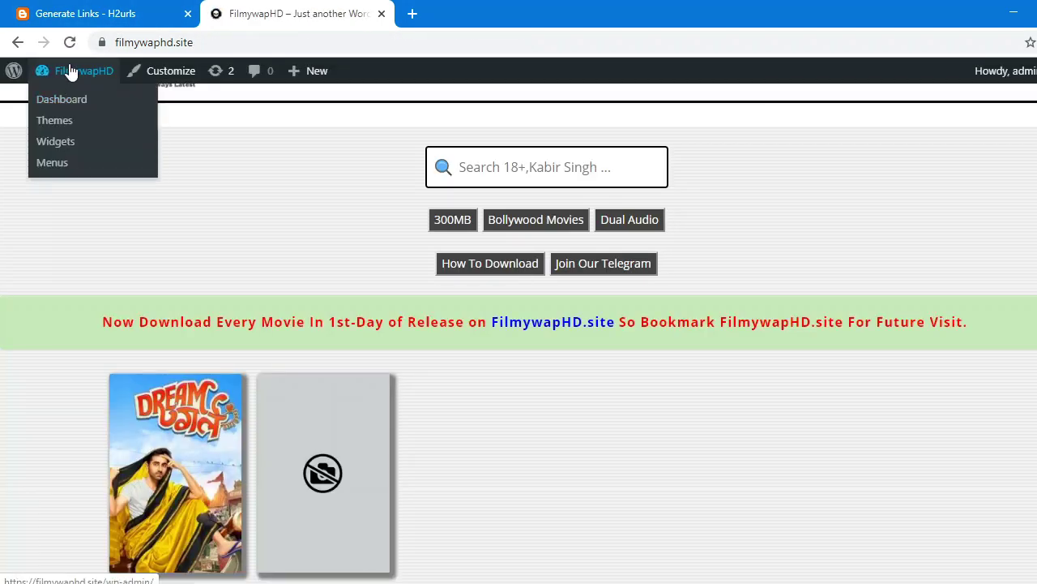
{"action": "left_click", "coordinate": [122, 88]}
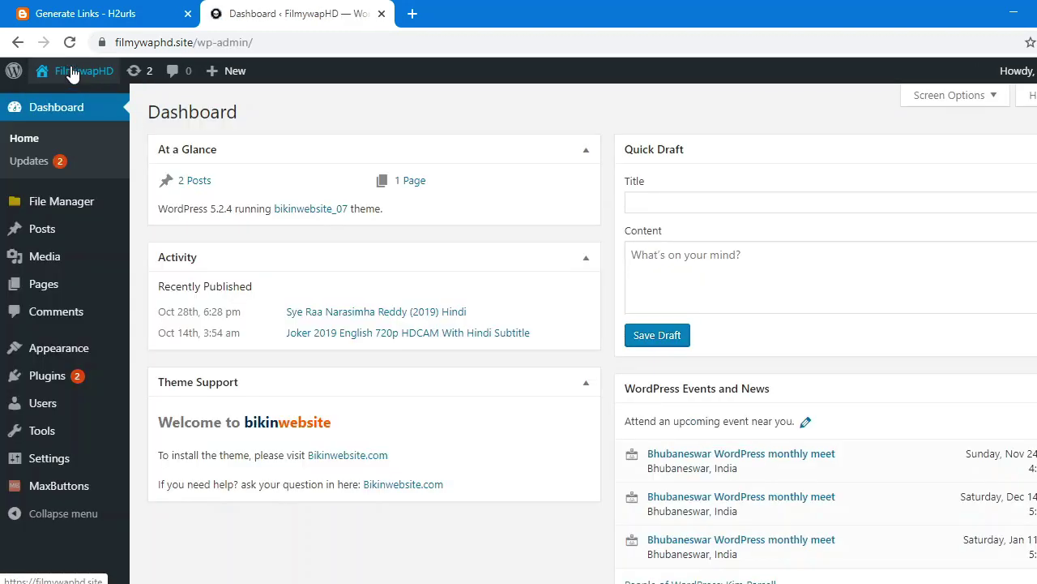
{"action": "right_click", "coordinate": [72, 72]}
{"action": "left_click", "coordinate": [132, 116]}
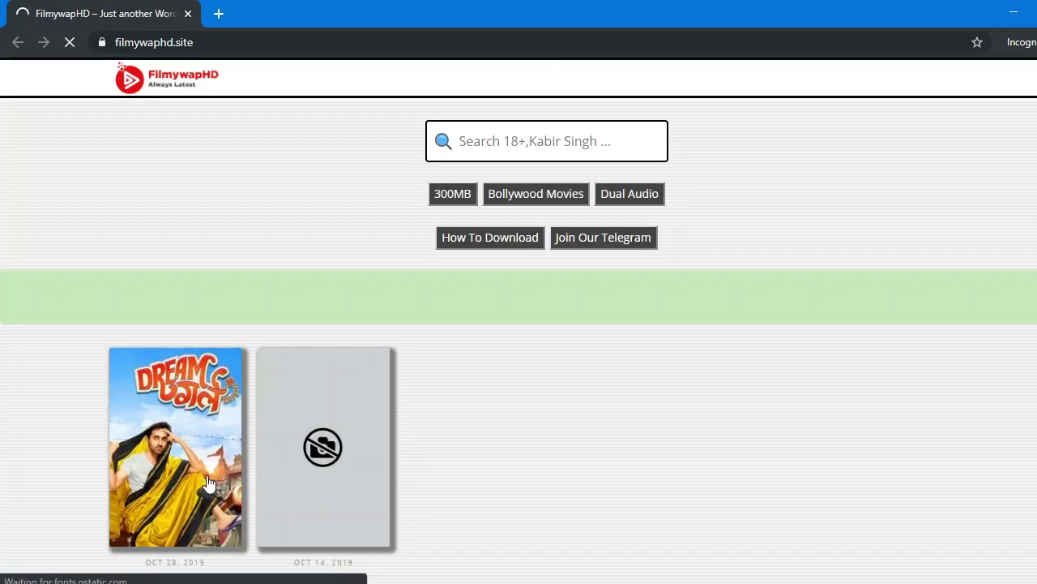
Step: Open the Sye Raa post, confirm its 720p Download Now reaches uploadrive directly, then close that page
{"action": "left_click", "coordinate": [209, 483]}
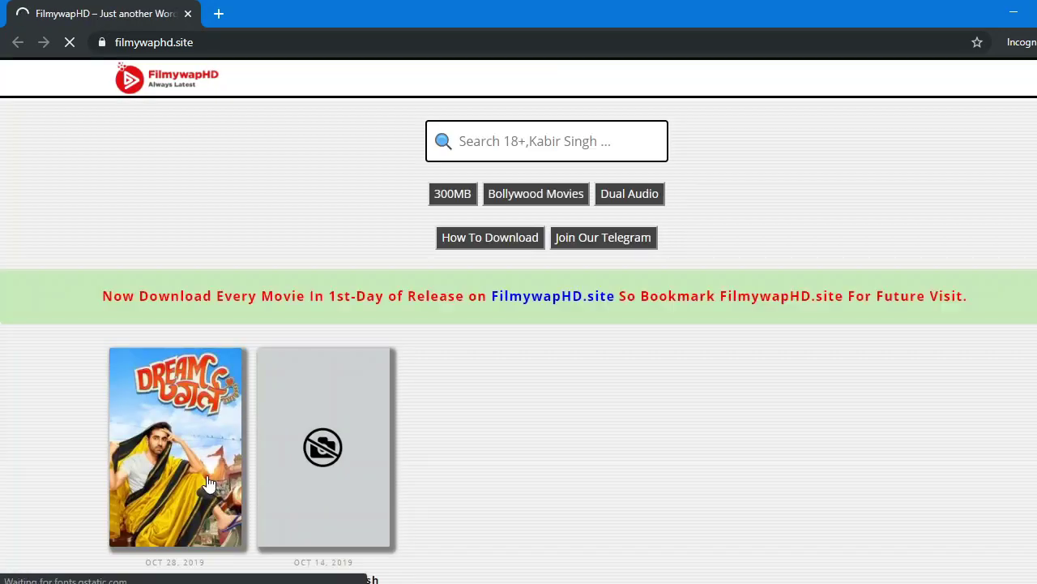
{"action": "scroll", "coordinate": [457, 394], "scroll_direction": "down", "scroll_amount": 5}
{"action": "scroll", "coordinate": [455, 397], "scroll_direction": "down", "scroll_amount": 3}
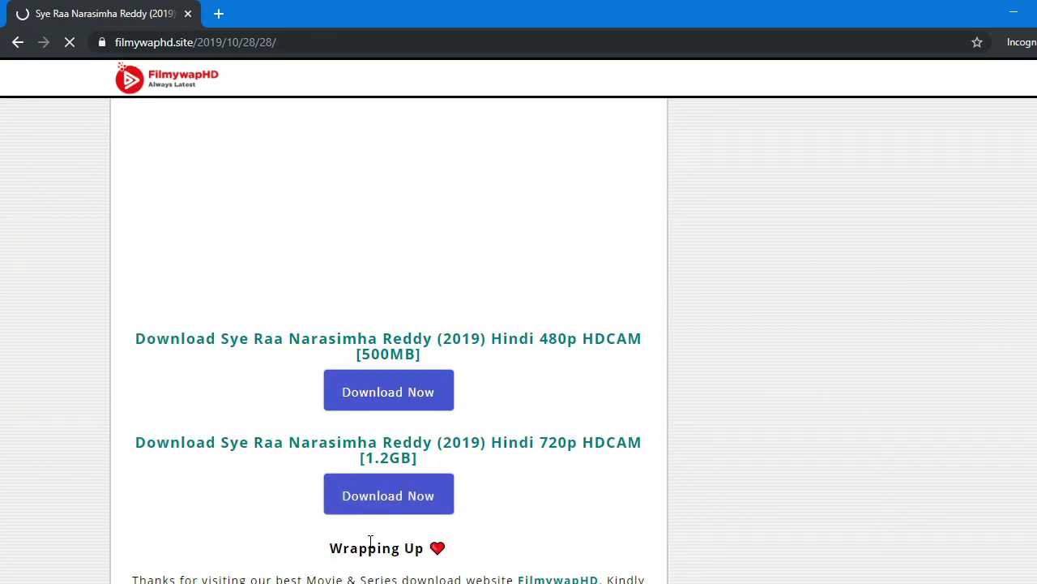
{"action": "left_click", "coordinate": [384, 496]}
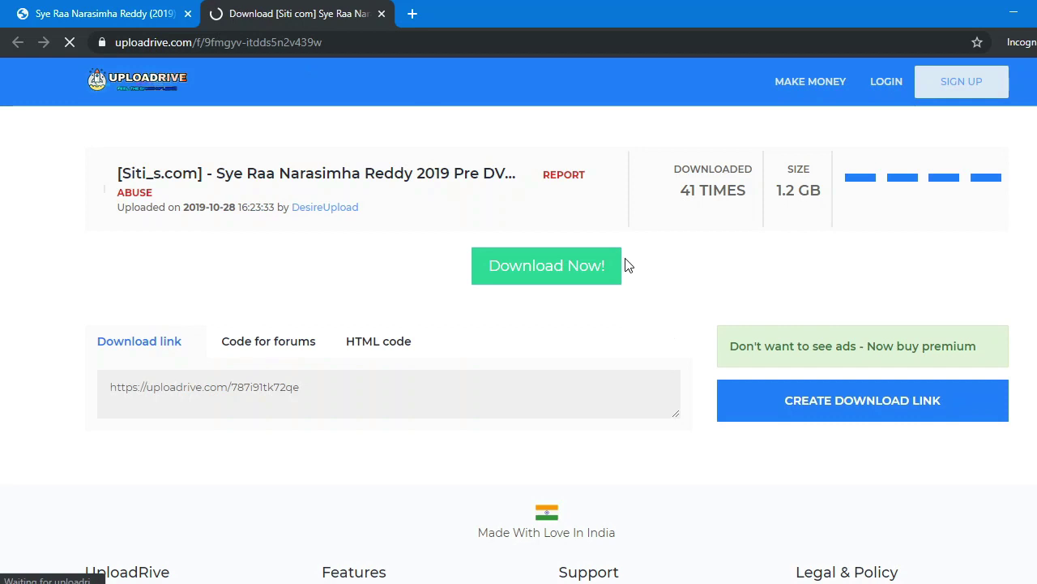
{"action": "left_click", "coordinate": [381, 14]}
{"action": "left_click", "coordinate": [1009, 8]}
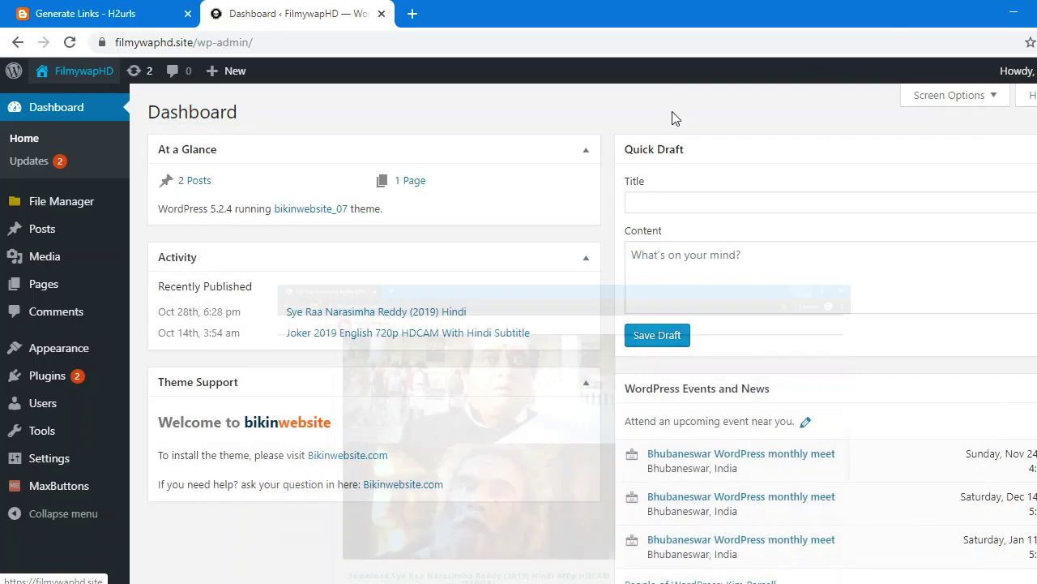
Step: Paste the H2urls redirect script into Scripts in Footer under Insert Headers and Footers and save
{"action": "mouse_move", "coordinate": [48, 458]}
{"action": "left_click", "coordinate": [144, 535]}
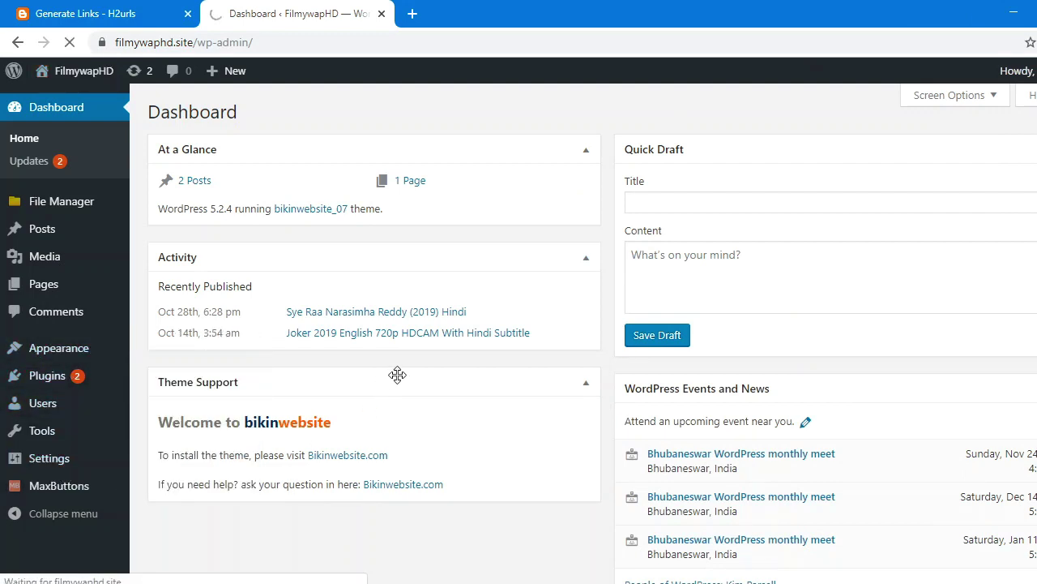
{"action": "right_click", "coordinate": [318, 411]}
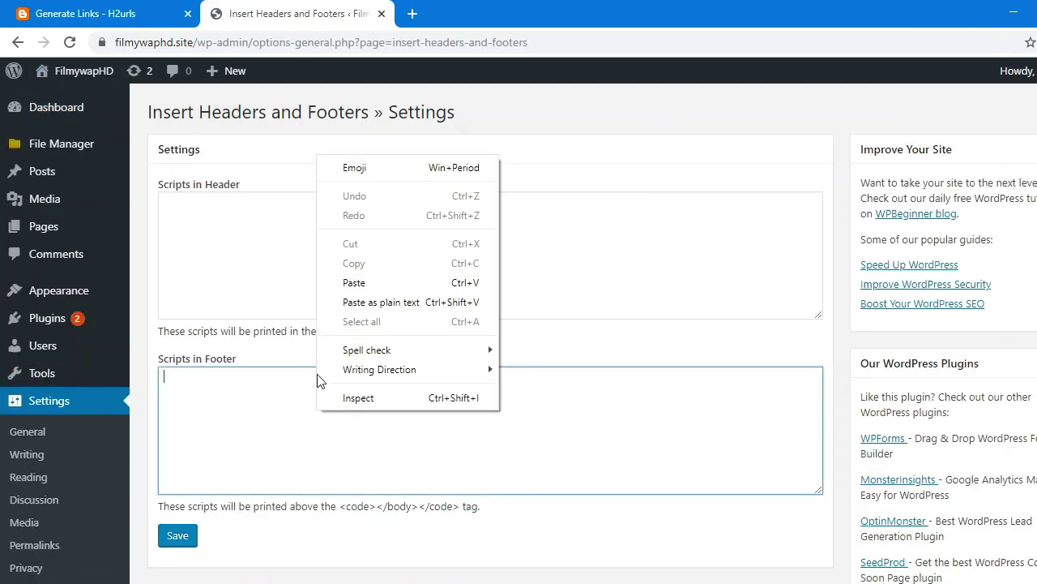
{"action": "left_click", "coordinate": [351, 285]}
{"action": "left_click", "coordinate": [189, 535]}
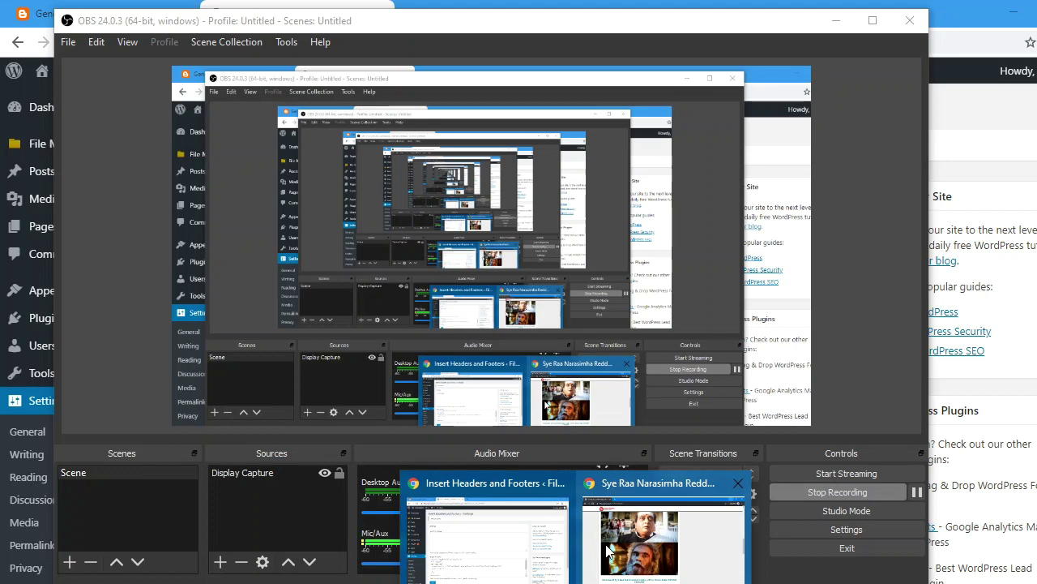
{"action": "left_click", "coordinate": [681, 535]}
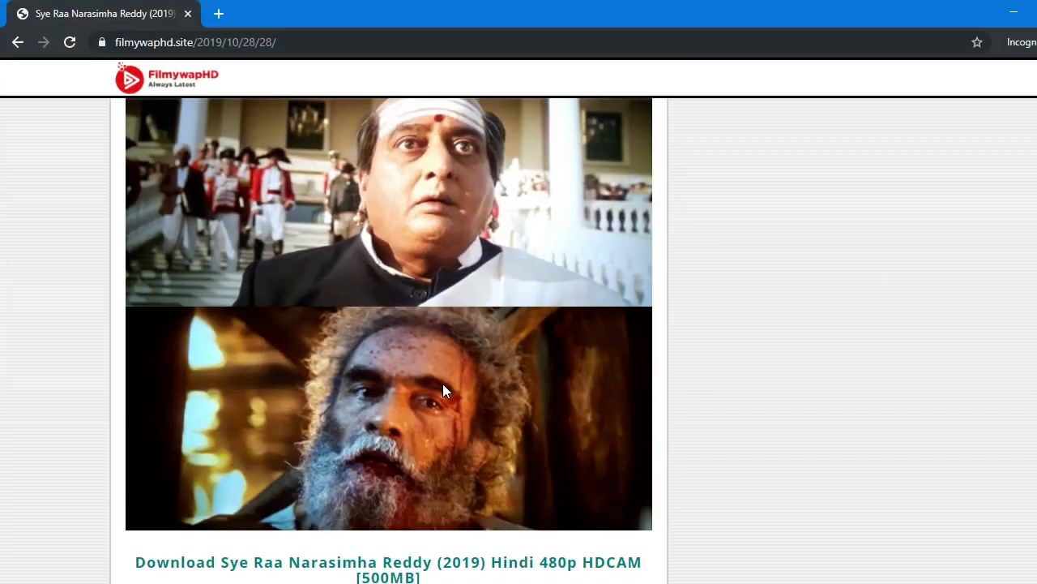
Step: Reload the movie post and follow its 480p Download Now link to the H2urls 'Diffrence Between Dedicated Hosting & Virtual Servers' page
{"action": "left_click", "coordinate": [70, 41]}
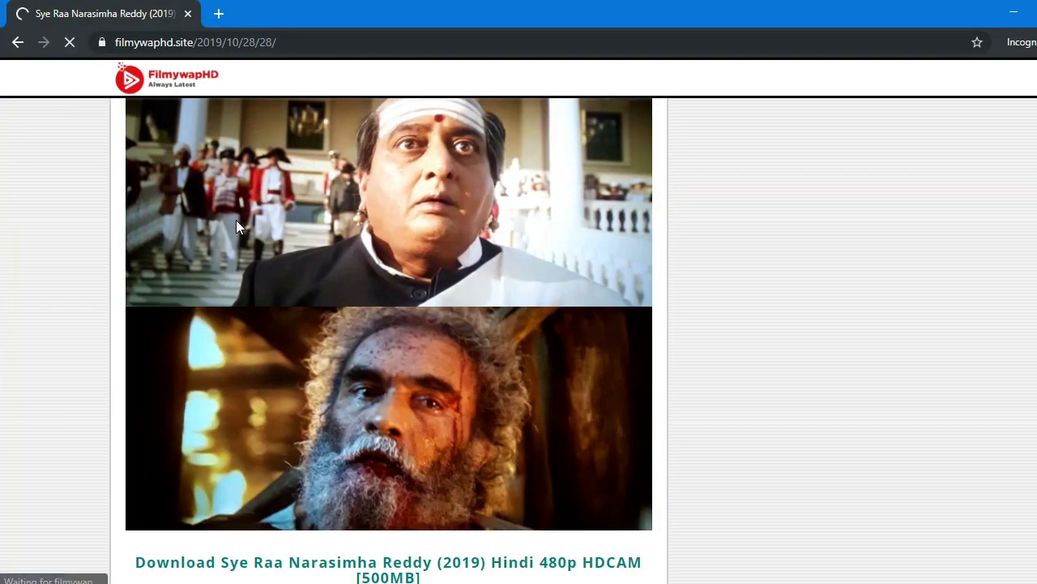
{"action": "scroll", "coordinate": [387, 267], "scroll_direction": "down", "scroll_amount": 5}
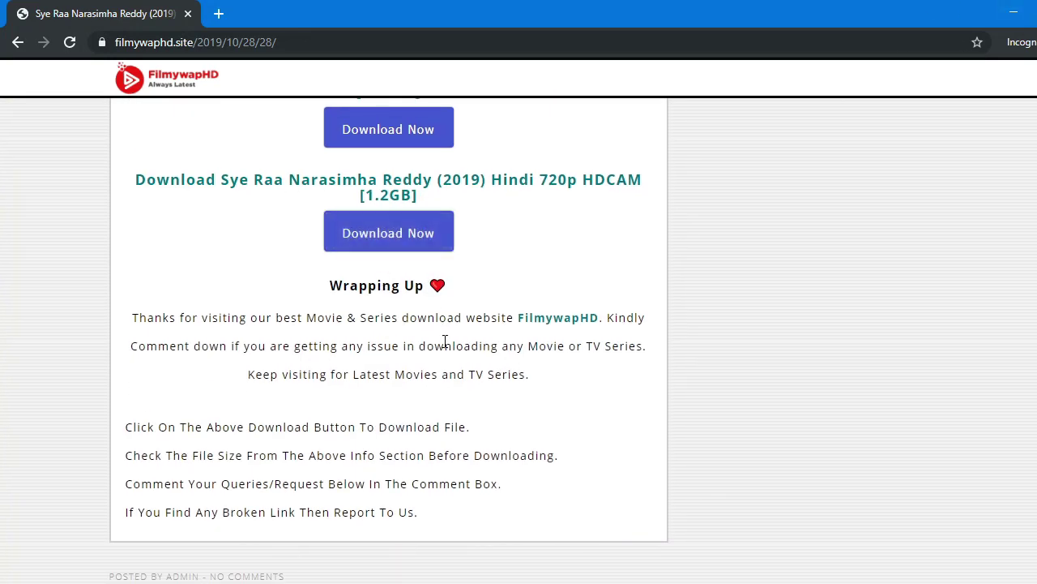
{"action": "scroll", "coordinate": [442, 342], "scroll_direction": "up", "scroll_amount": 3}
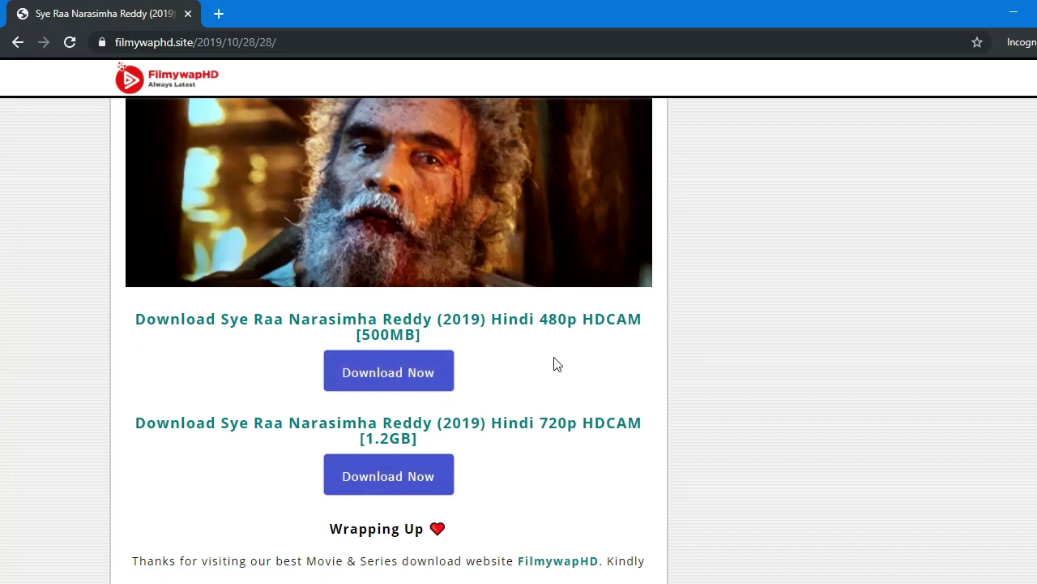
{"action": "left_click", "coordinate": [406, 362]}
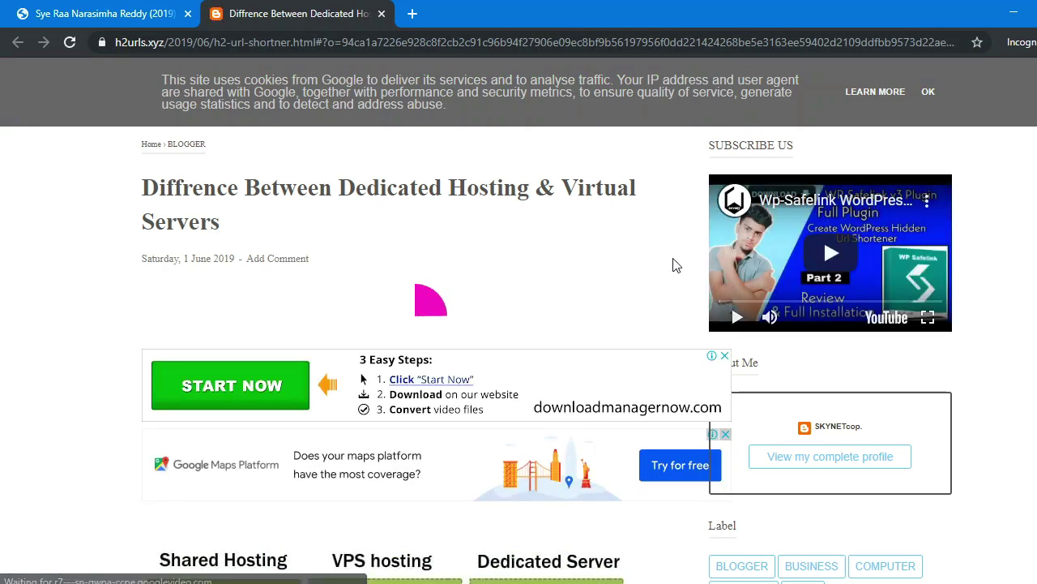
Step: Wait out the H2urls countdown, then use Get Link and Go to Link to reach the uploadrive file page
{"action": "scroll", "coordinate": [429, 312], "scroll_direction": "down", "scroll_amount": 10}
{"action": "scroll", "coordinate": [442, 324], "scroll_direction": "up", "scroll_amount": 10}
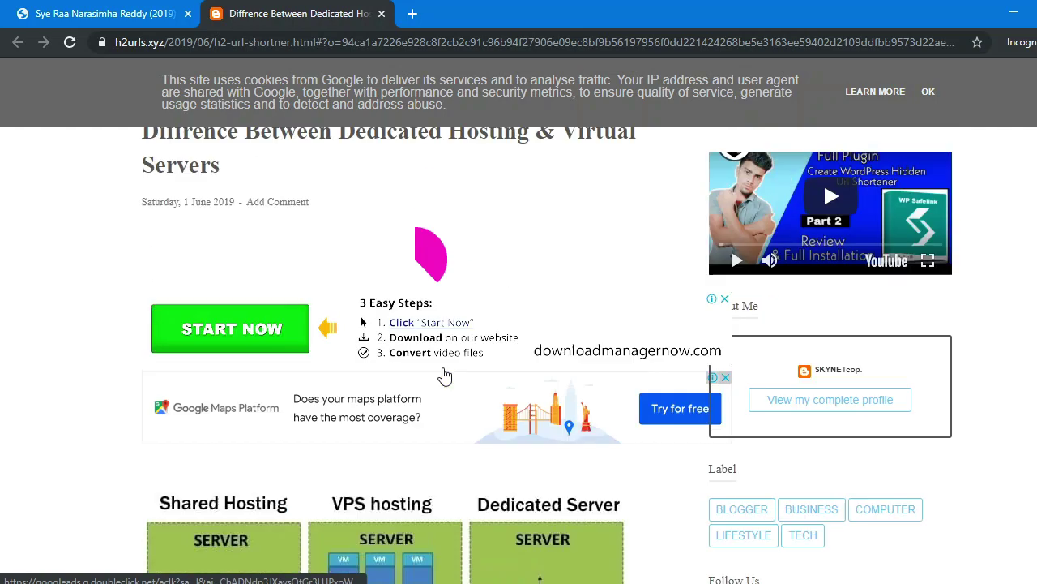
{"action": "scroll", "coordinate": [445, 373], "scroll_direction": "down", "scroll_amount": 1}
{"action": "scroll", "coordinate": [444, 377], "scroll_direction": "up", "scroll_amount": 1}
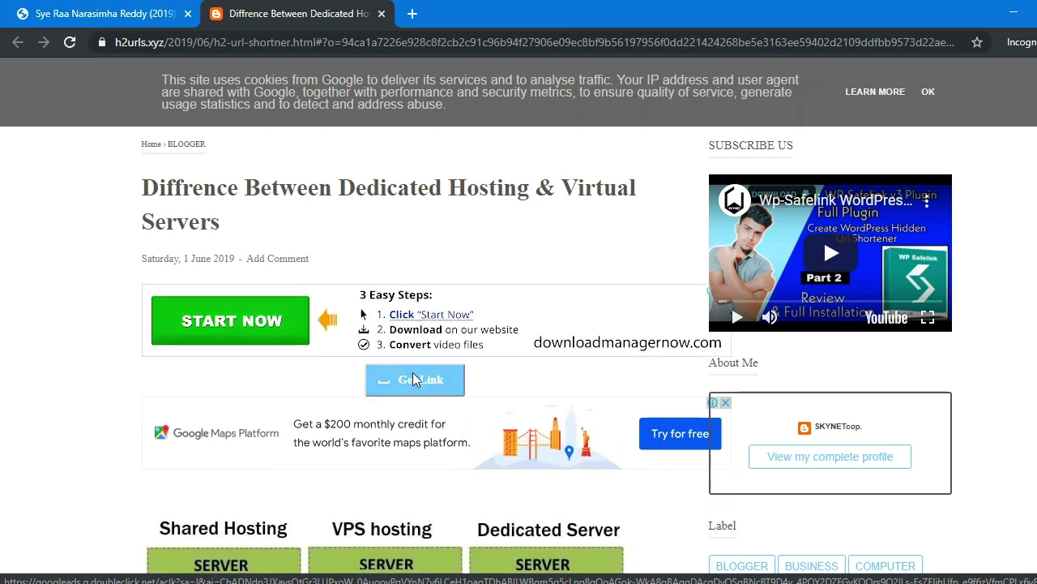
{"action": "left_click", "coordinate": [412, 375]}
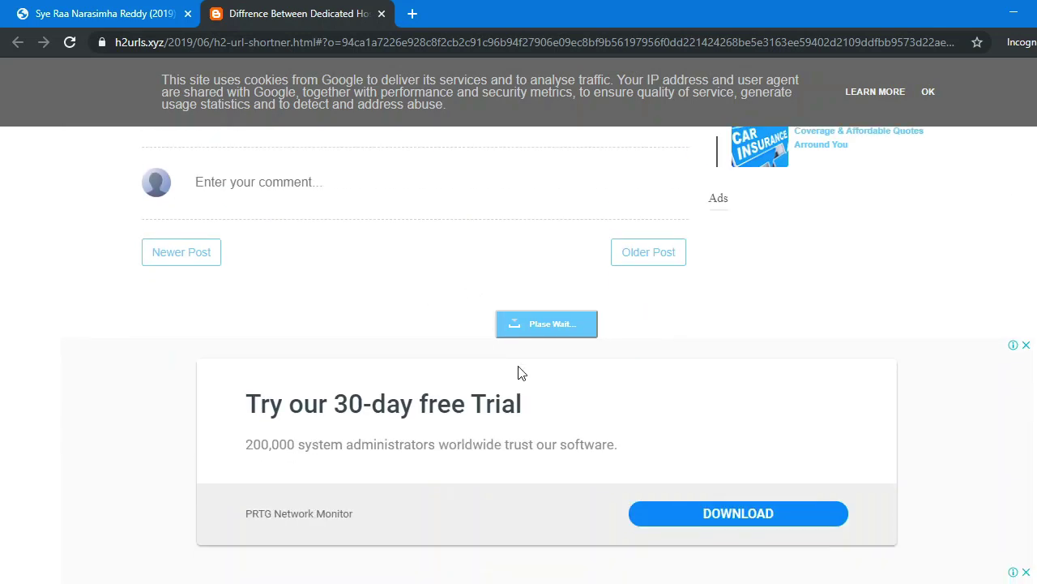
{"action": "left_click", "coordinate": [547, 323]}
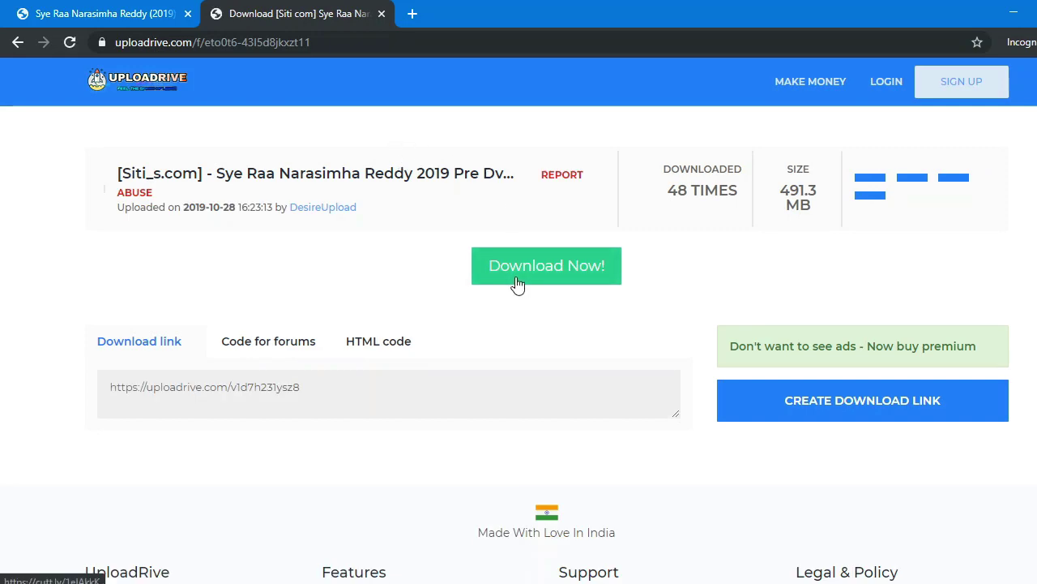
Step: Close the uploadrive page to return to the FilmywapHD movie post
{"action": "left_click", "coordinate": [381, 14]}
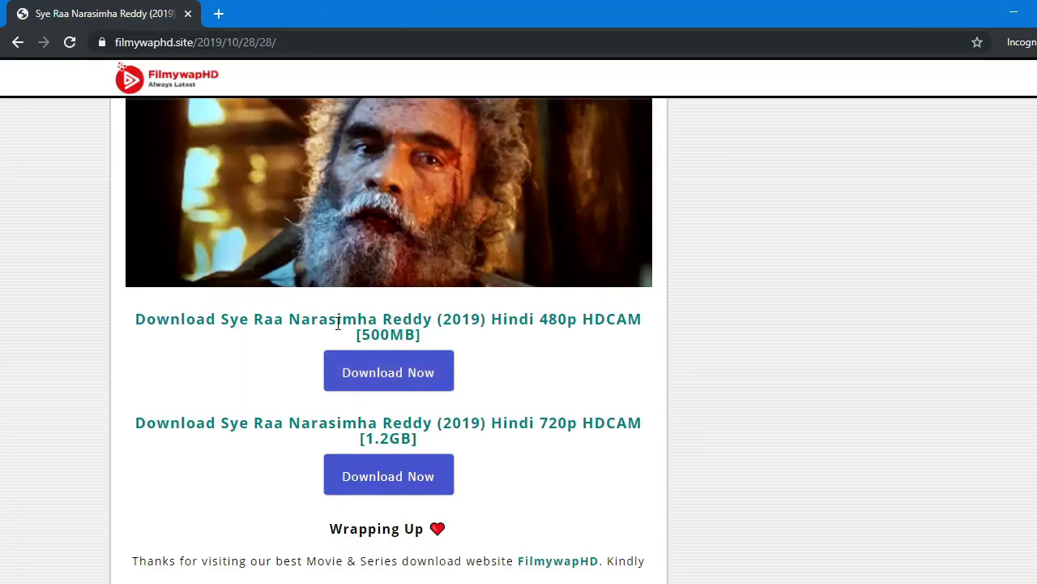
{"action": "scroll", "coordinate": [338, 323], "scroll_direction": "up", "scroll_amount": 15}
{"action": "scroll", "coordinate": [166, 79], "scroll_direction": "up", "scroll_amount": 5}
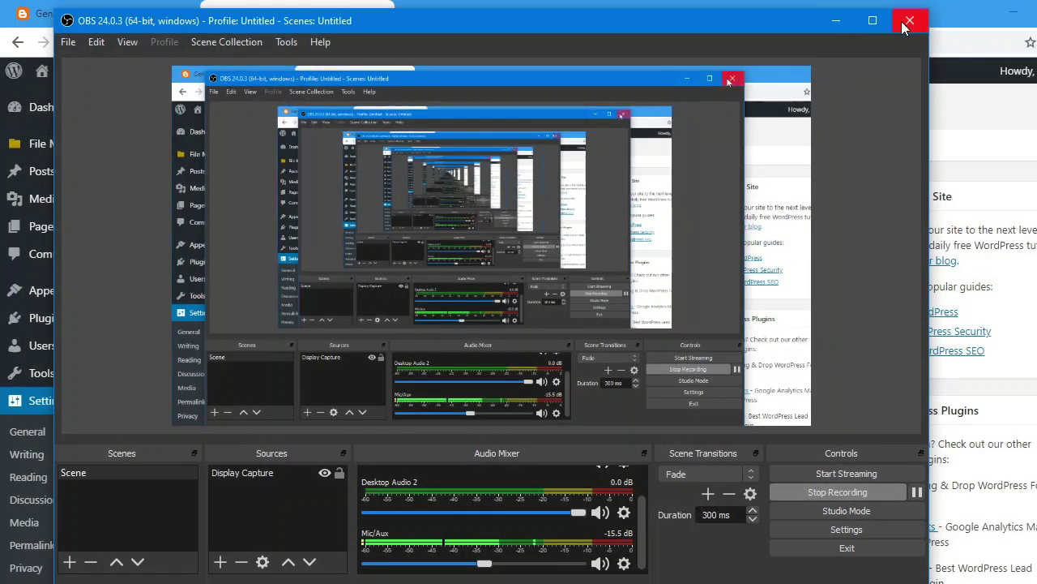
{"action": "left_click", "coordinate": [837, 22]}
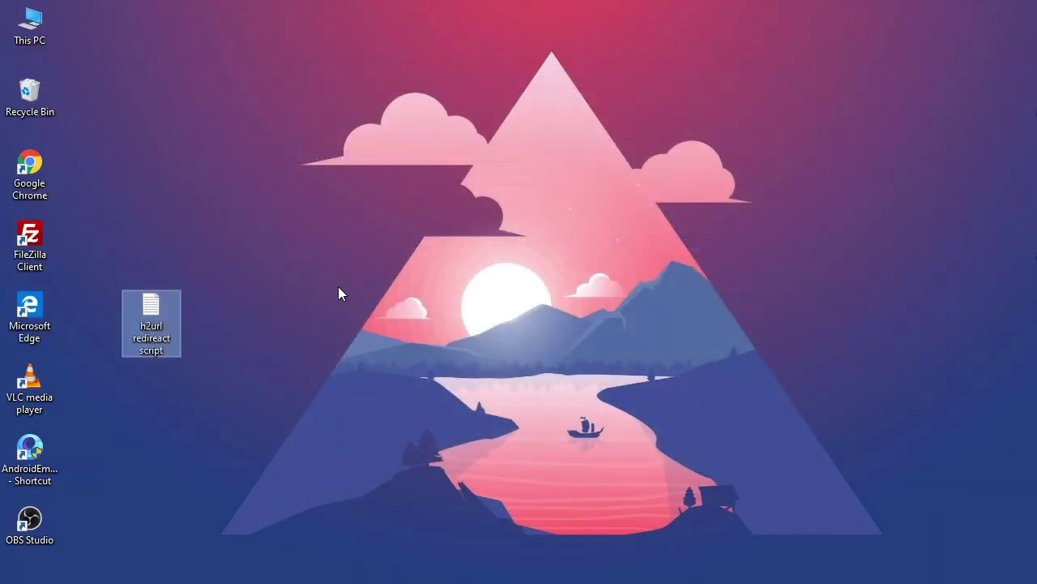
{"action": "left_click_drag", "start_coordinate": [136, 328], "coordinate": [166, 218]}
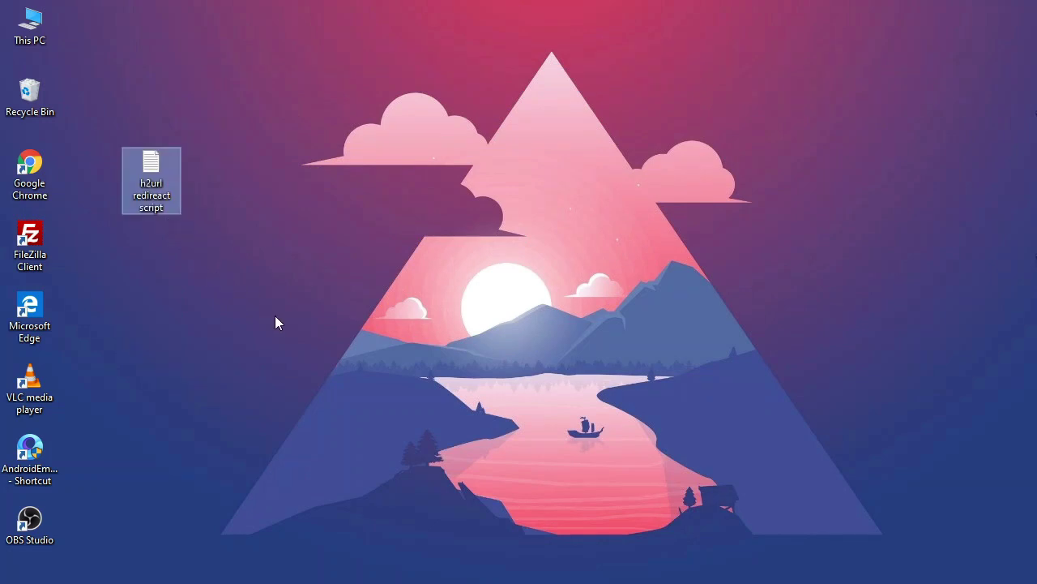
{"action": "left_click_drag", "start_coordinate": [229, 42], "coordinate": [867, 561]}
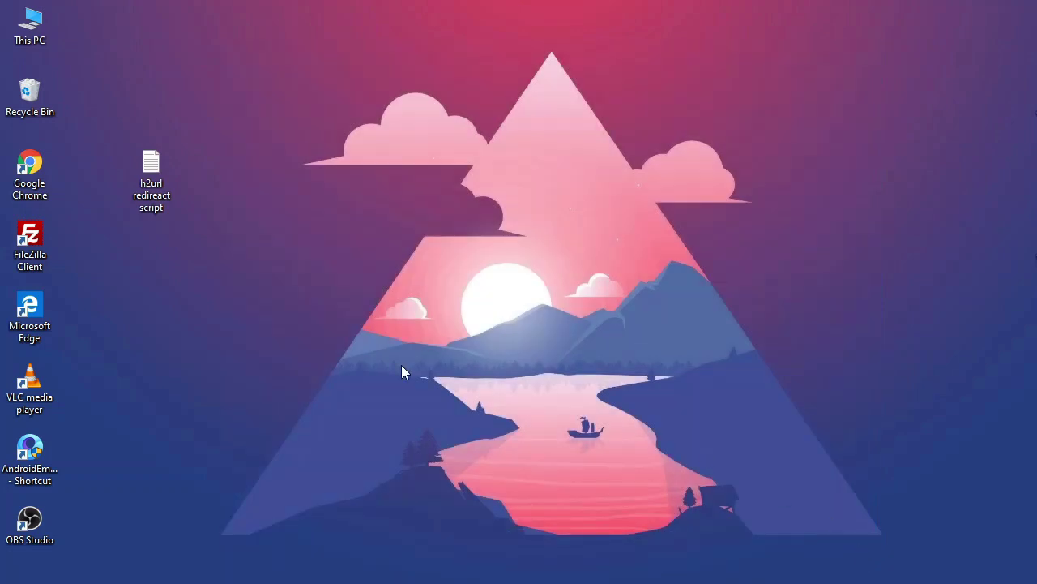
{"action": "mouse_move", "coordinate": [536, 583]}
{"action": "left_click_drag", "start_coordinate": [343, 67], "coordinate": [855, 563]}
{"action": "mouse_move", "coordinate": [535, 580]}
{"action": "left_click", "coordinate": [519, 518]}
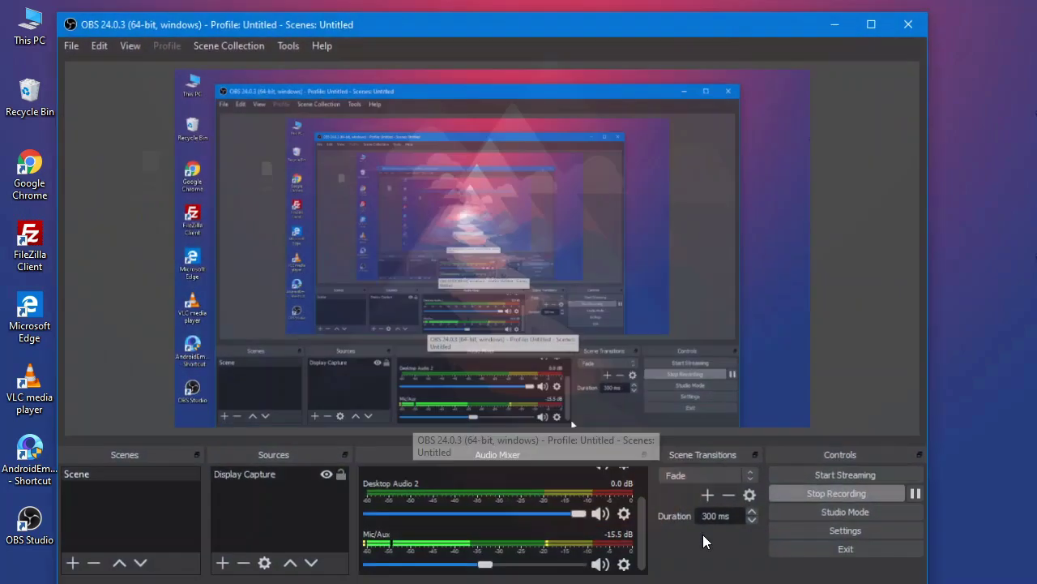